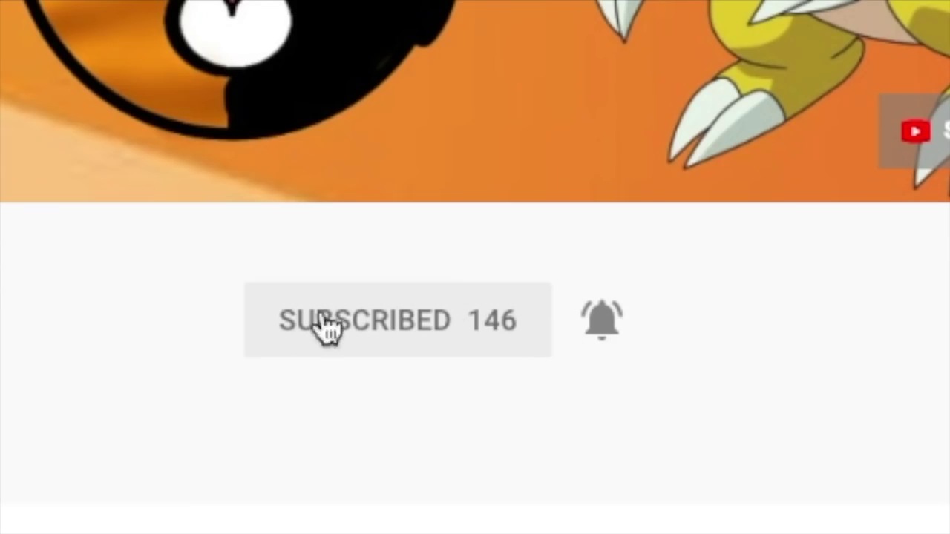
- Highlight the Star Catz subscriber count, then scroll down the channel page
double_click(713, 249)
click(763, 264)
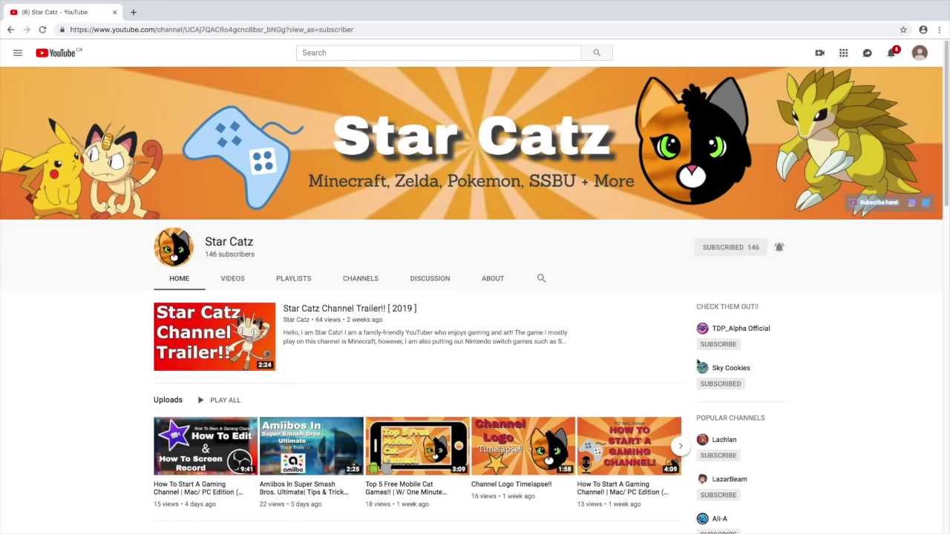
scroll(659, 449, down, 5)
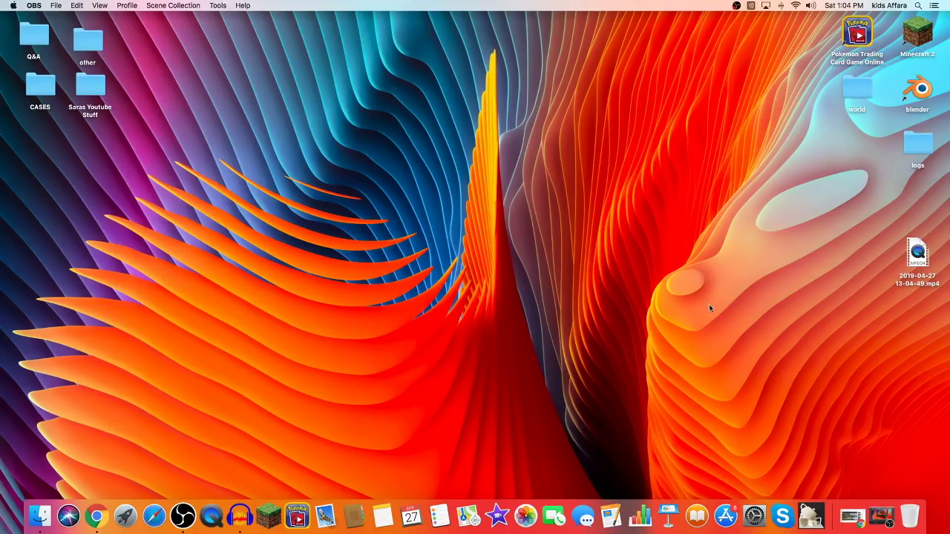
- Drag the 2019-04-27 mp4 recording up to sit just below the logs folder
drag(909, 264, 913, 202)
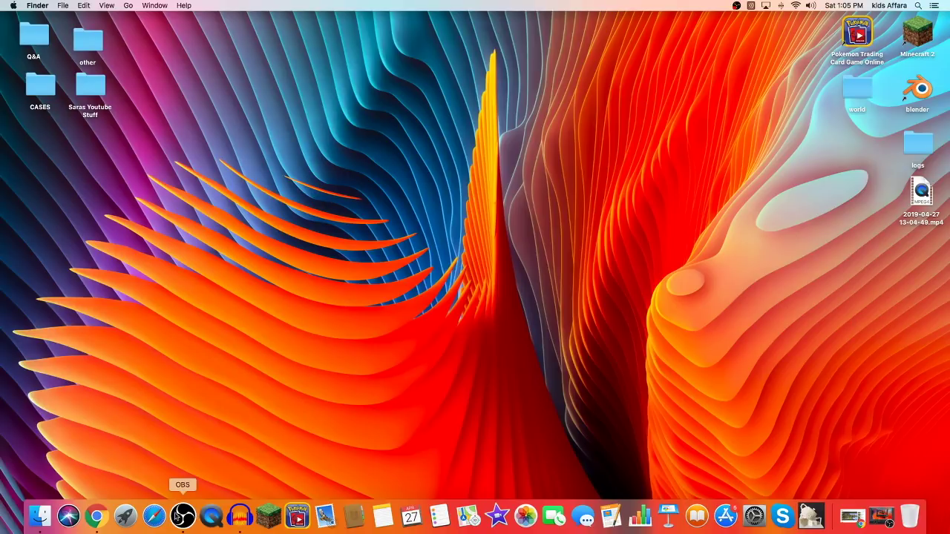
- Restore Chrome to the JourneyMap project page and close the Replay Mod tutorial tab
click(846, 524)
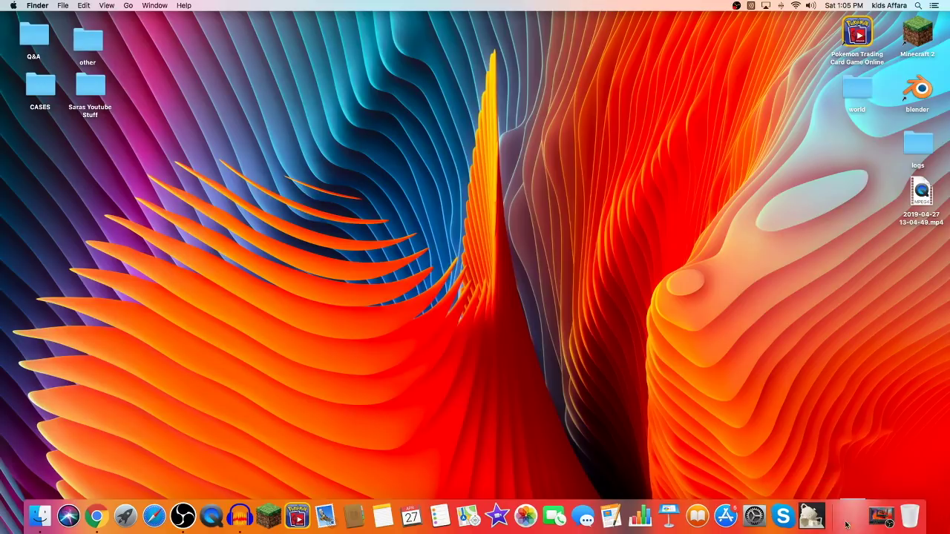
click(249, 56)
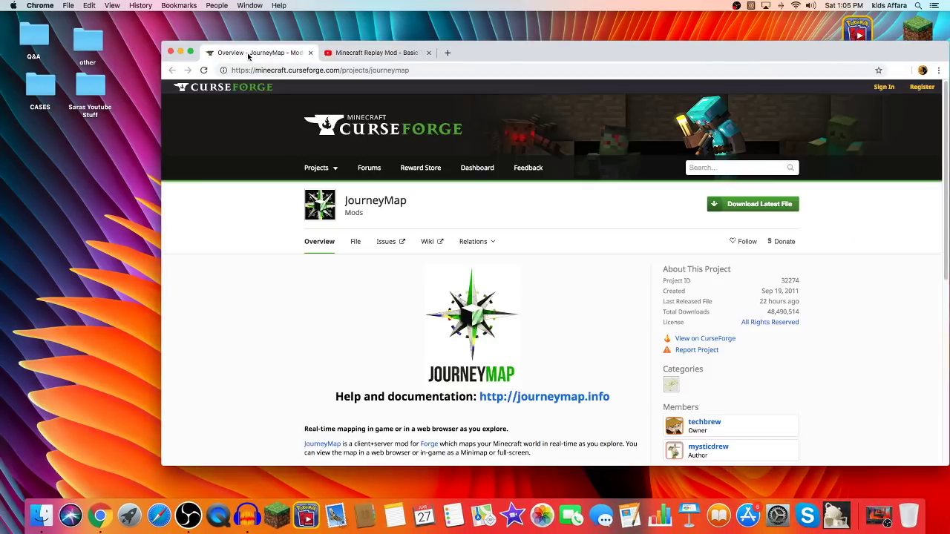
click(429, 53)
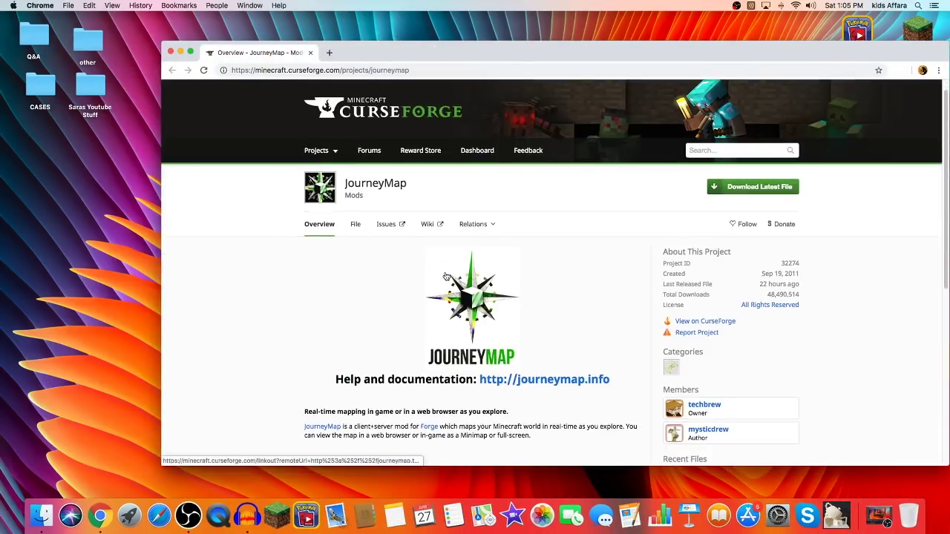
scroll(581, 334, down, 4)
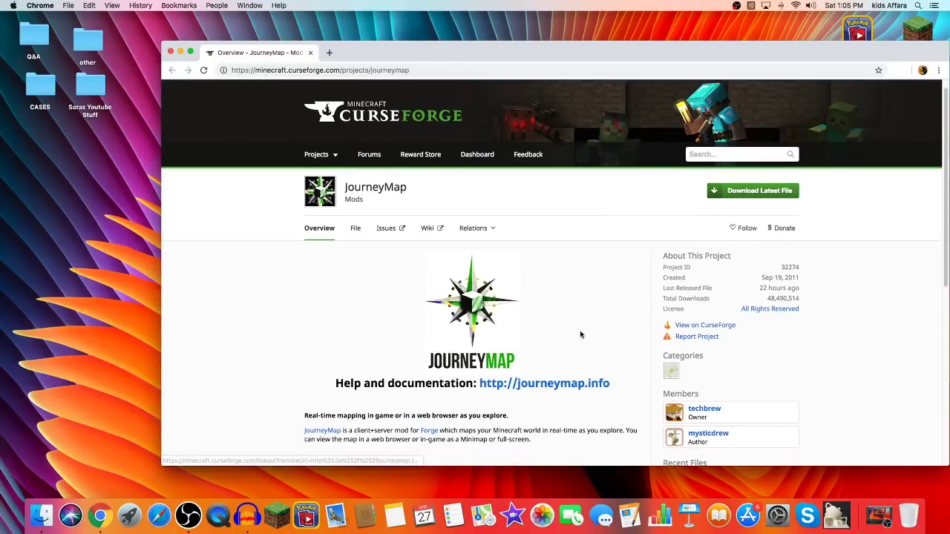
scroll(572, 335, up, 4)
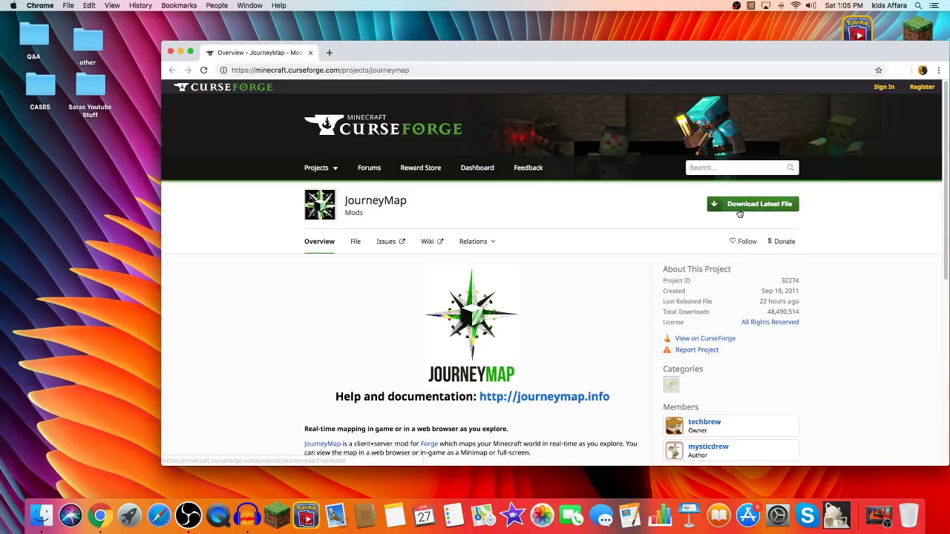
scroll(518, 338, down, 1)
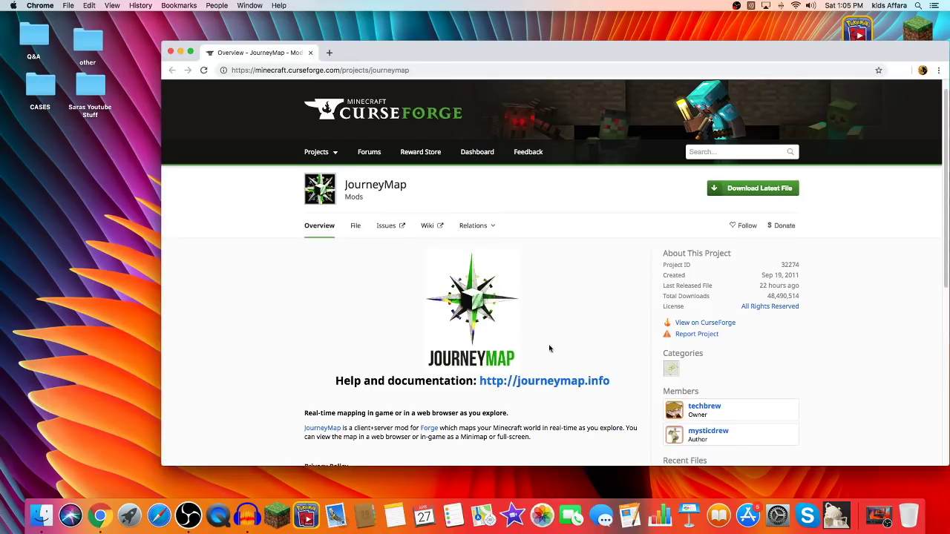
scroll(457, 365, down, 4)
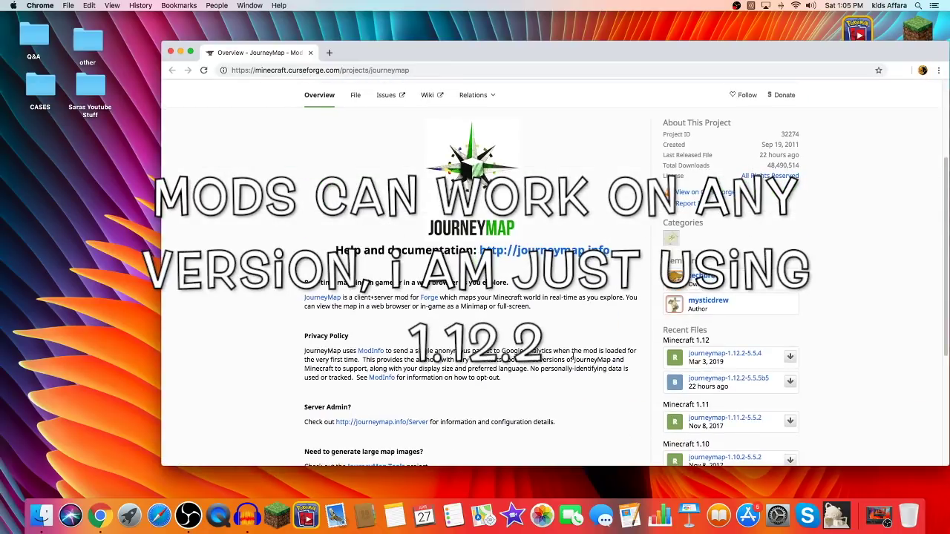
scroll(781, 231, up, 5)
- Download journeymap-1.12.2-5.5.4.jar, keep it on the desktop, and close the browser window
click(782, 208)
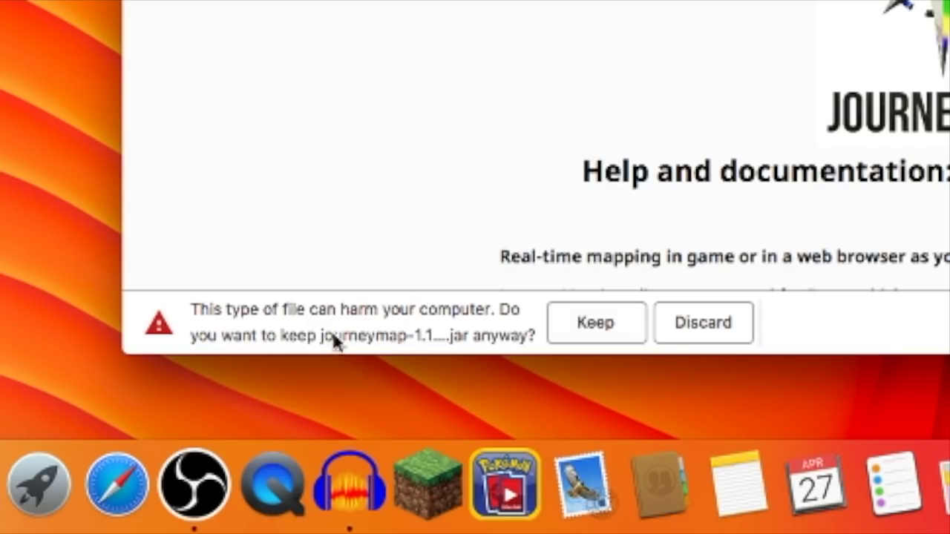
click(606, 322)
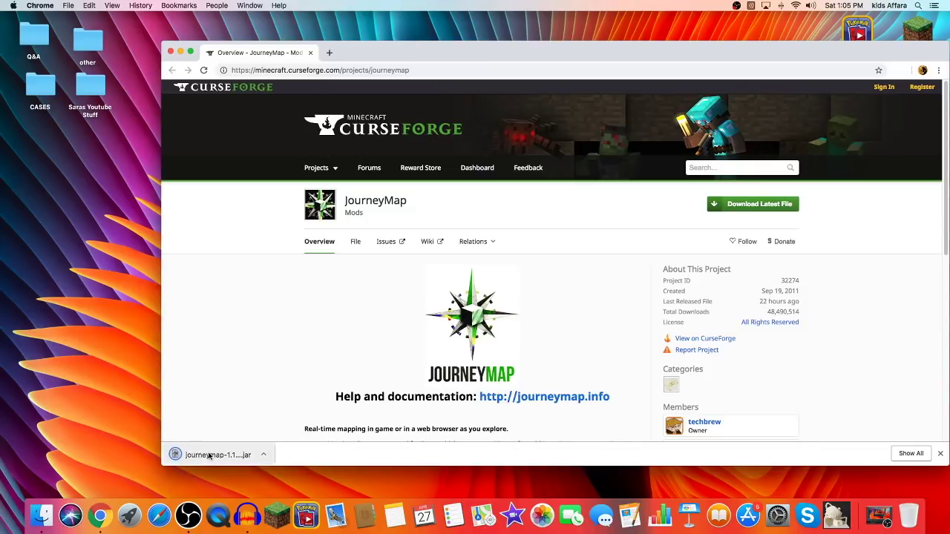
drag(1, 164, 41, 167)
click(83, 215)
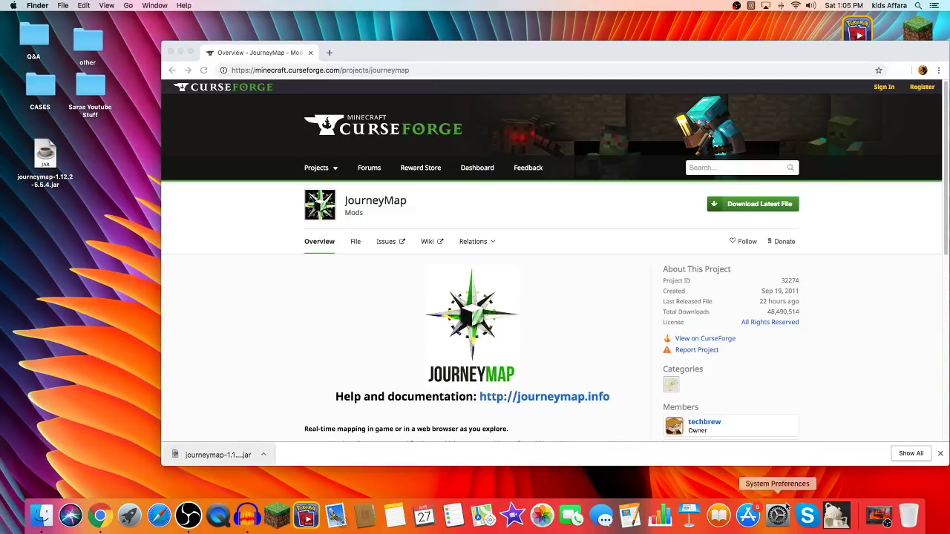
click(939, 453)
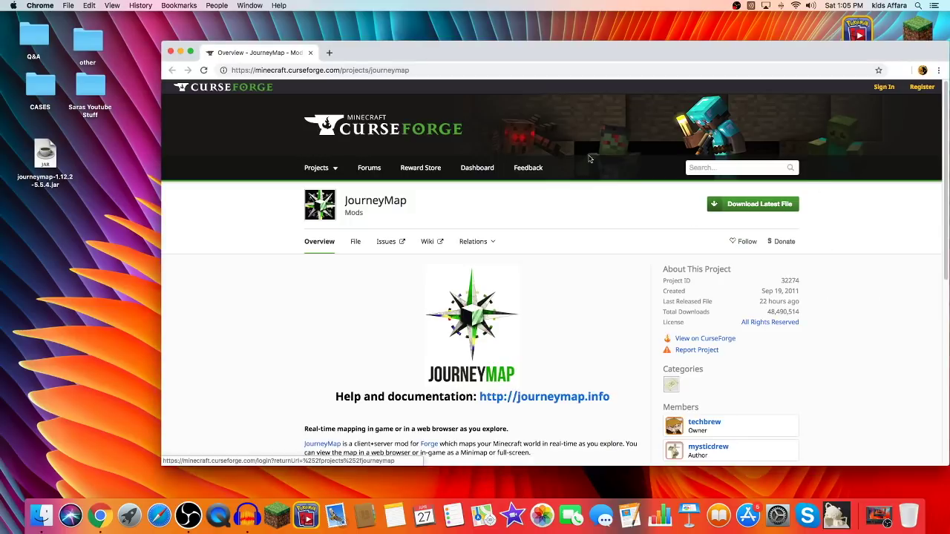
drag(514, 52, 463, 38)
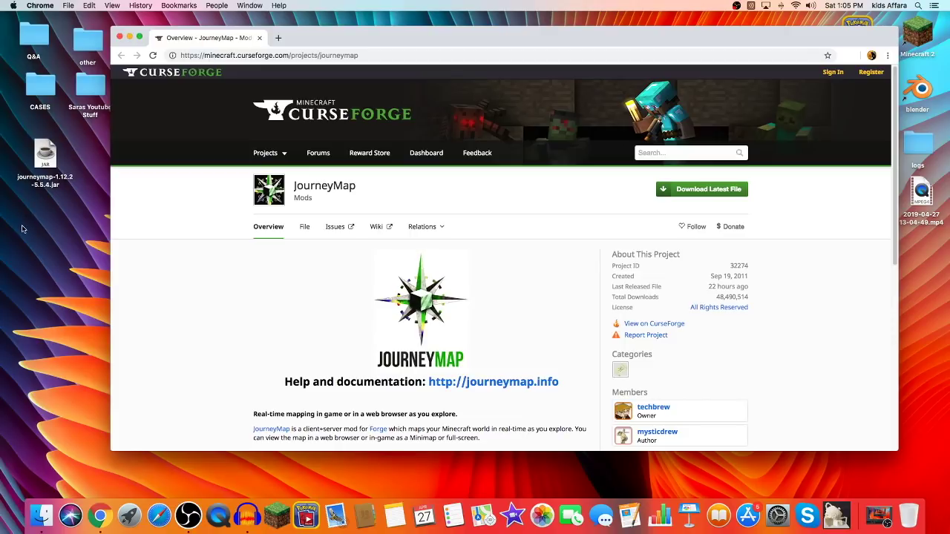
click(119, 38)
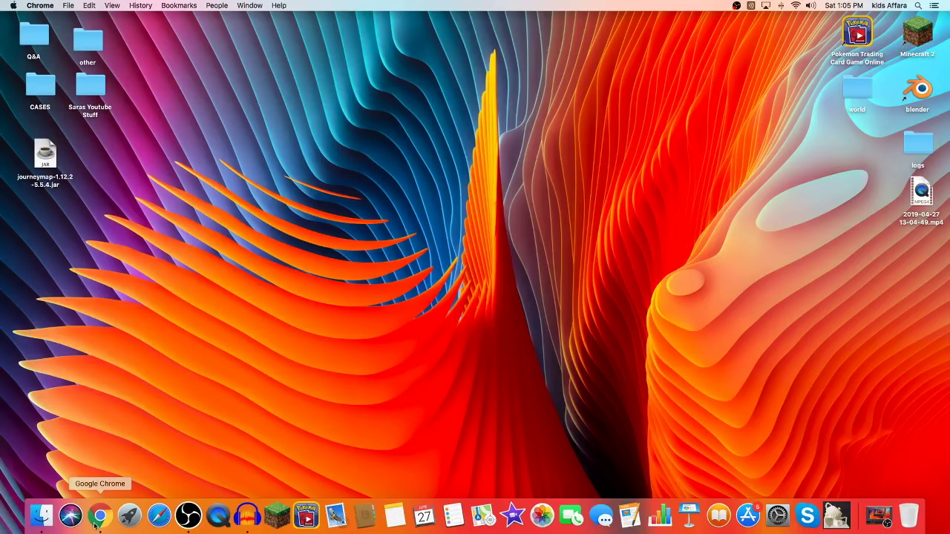
- Launch Safari and load files.minecraftforge.net to show the MC 1.12.2 downloads
click(165, 521)
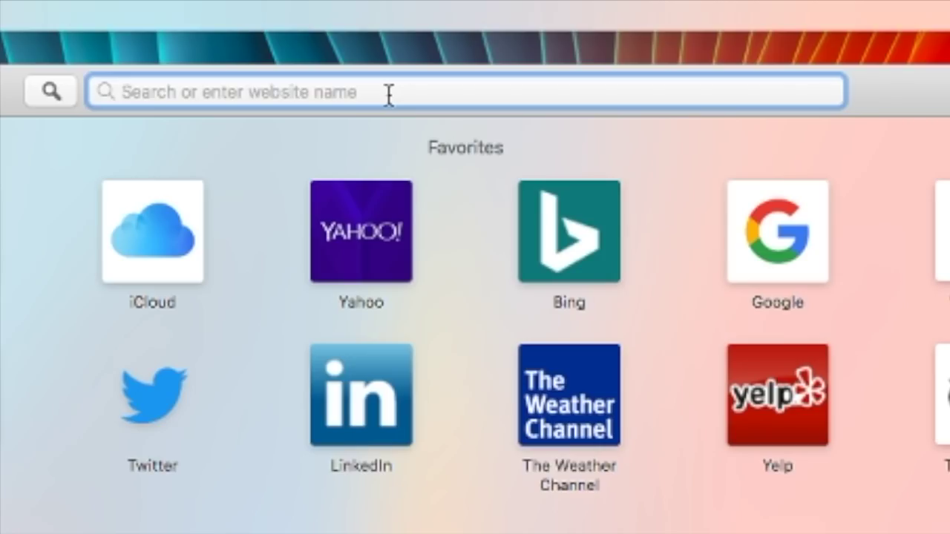
text(files.minecraf)
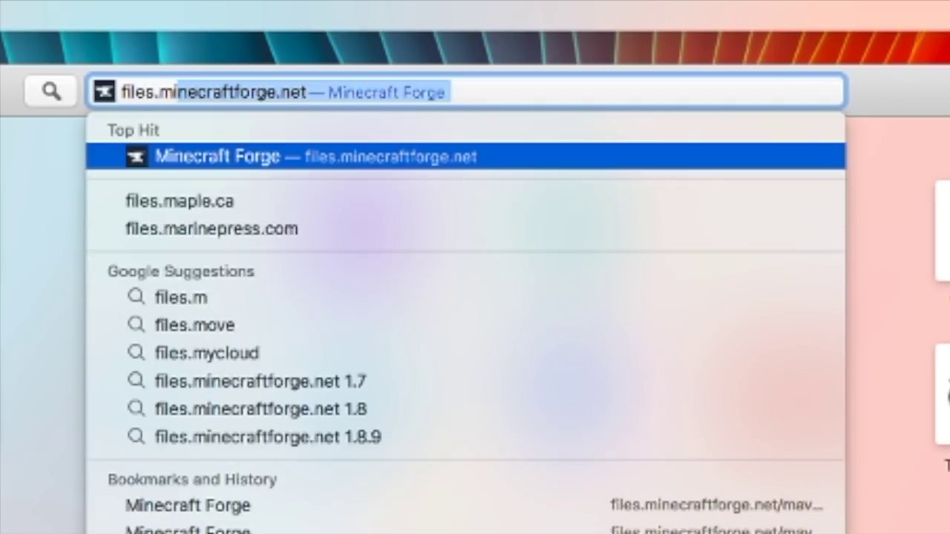
text(tfor)
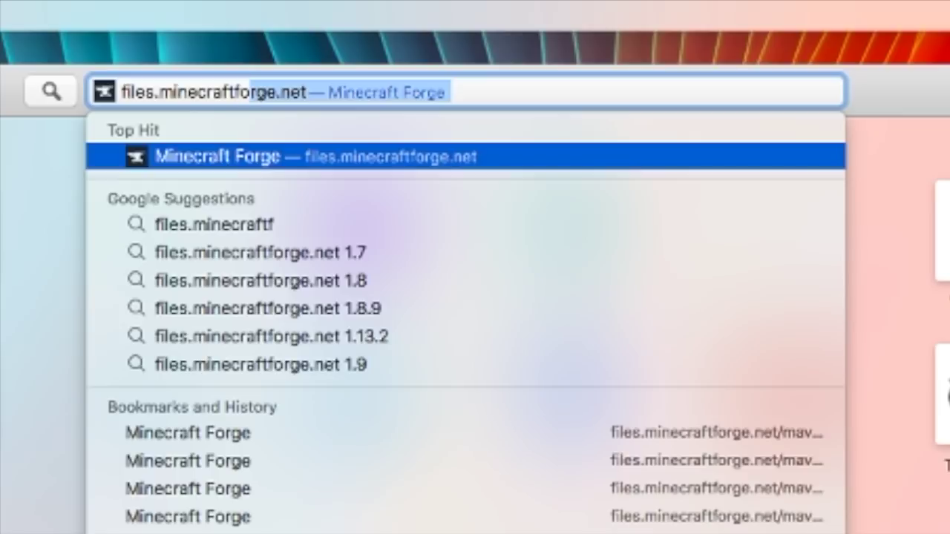
text(ge.net)
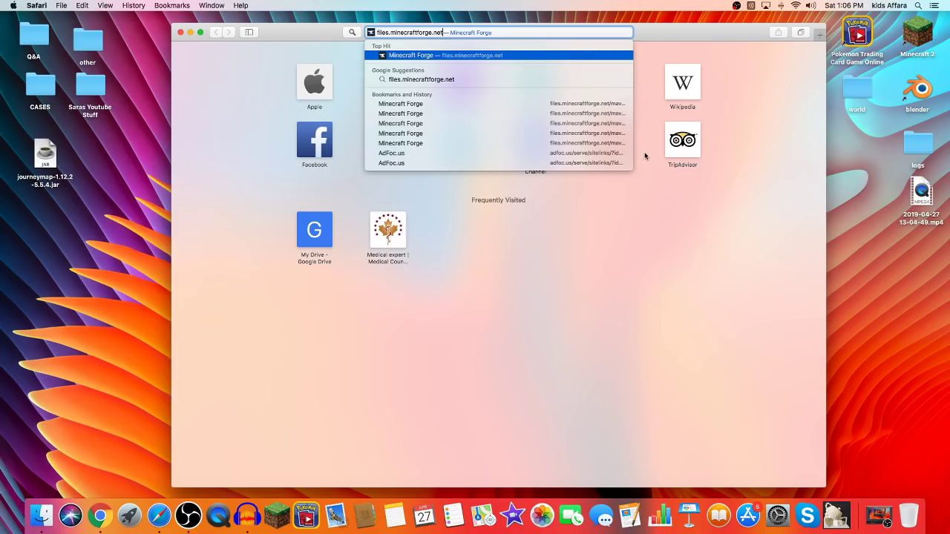
key(Return)
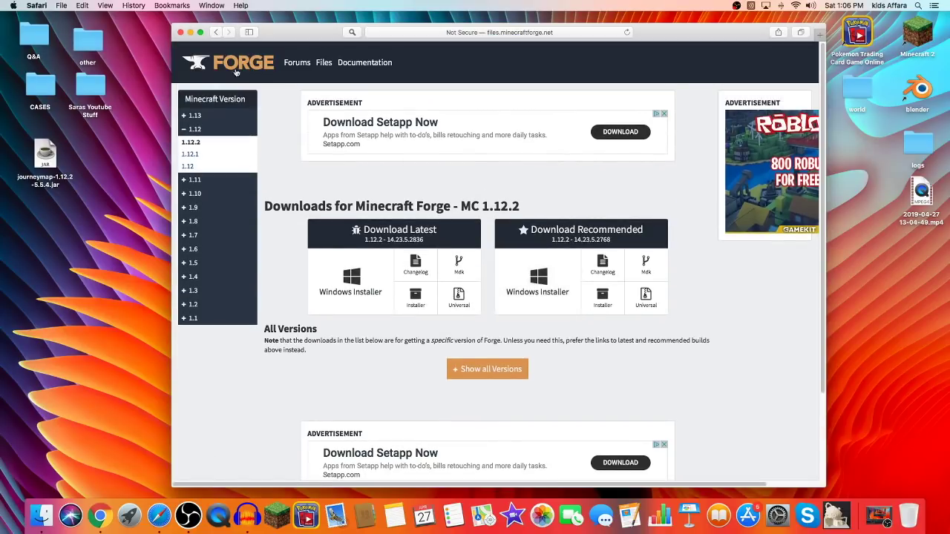
- Download the recommended Forge 1.12.2-14.23.5.2768 installer, confirm it finished, and close Safari
click(200, 33)
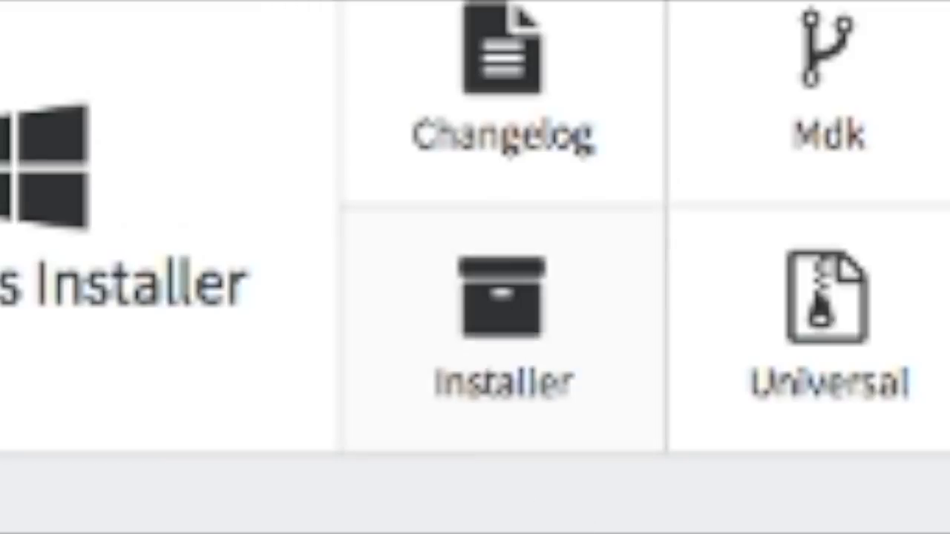
click(503, 319)
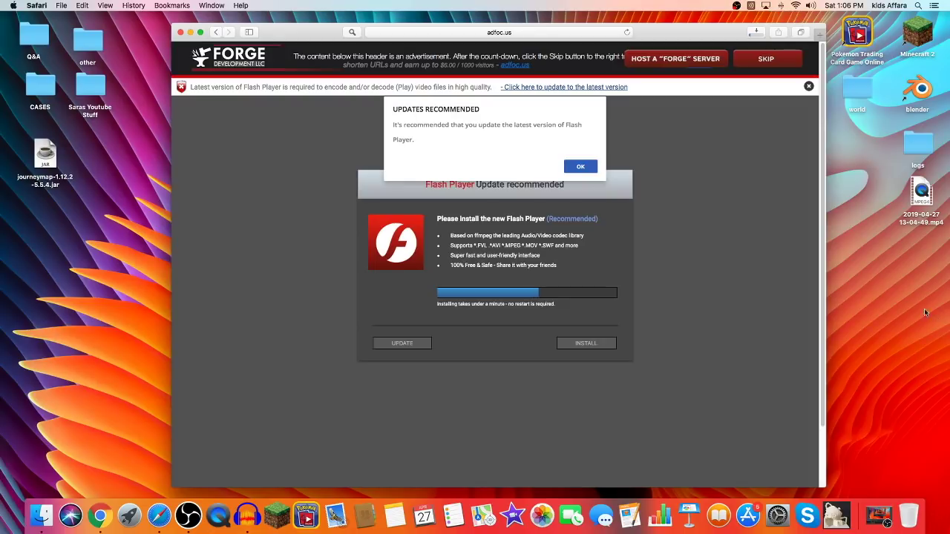
click(757, 33)
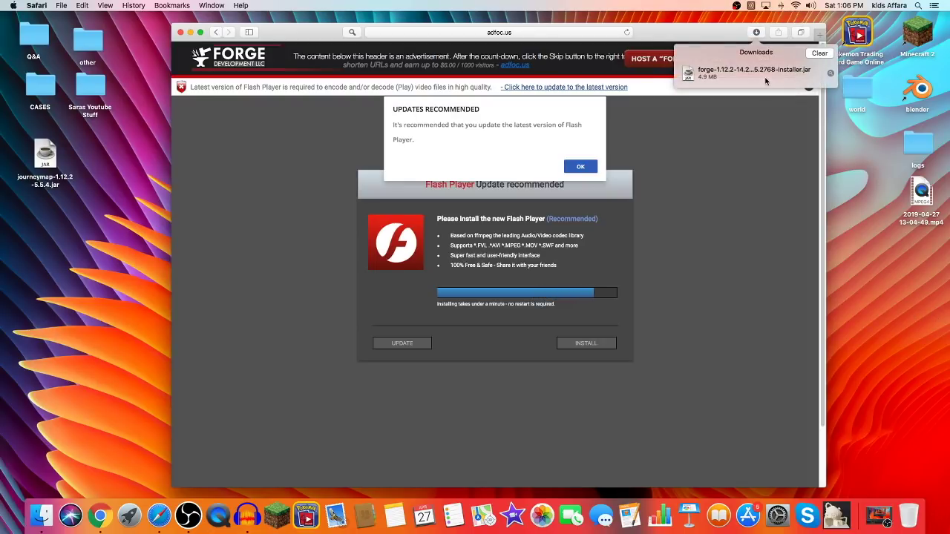
click(181, 32)
- Place the Forge installer under the JourneyMap jar, then browse the launcher's new-installation screen and News
click(70, 248)
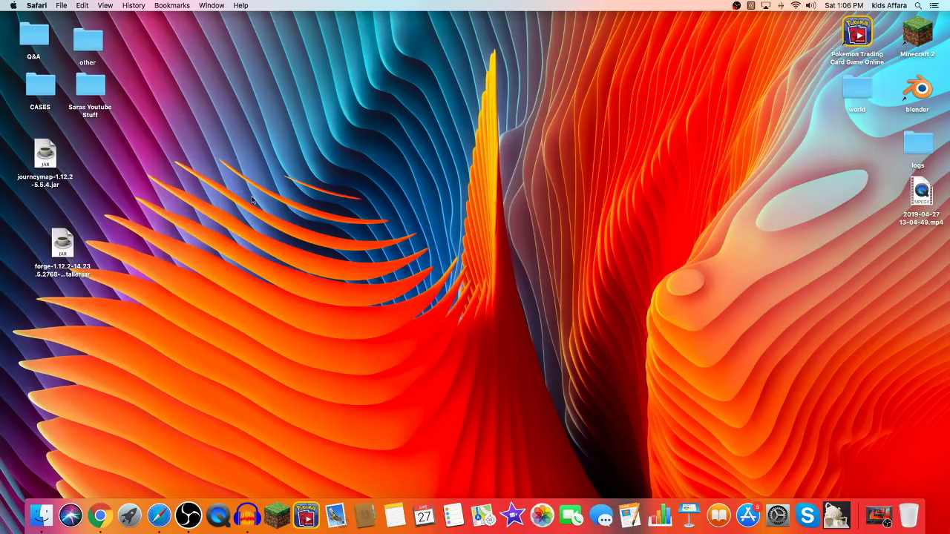
drag(69, 247, 52, 218)
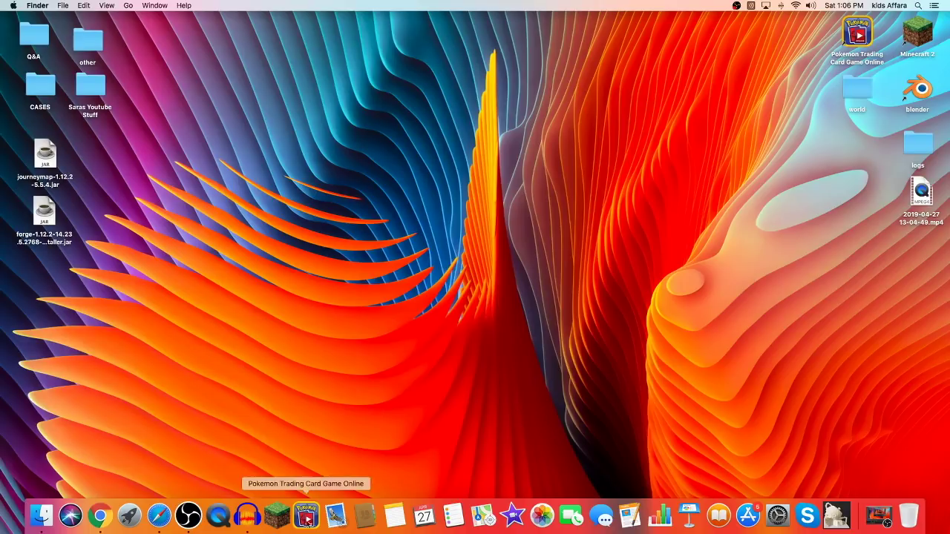
click(277, 515)
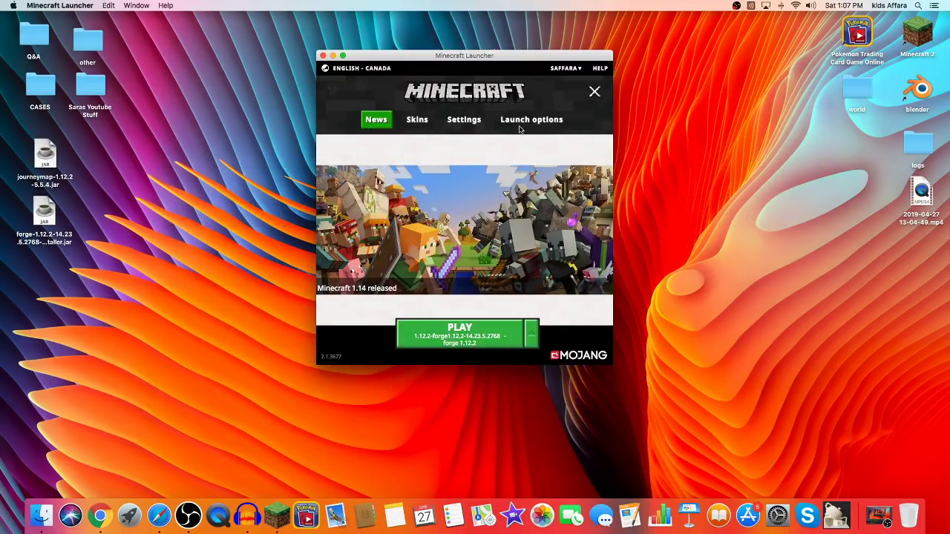
click(531, 120)
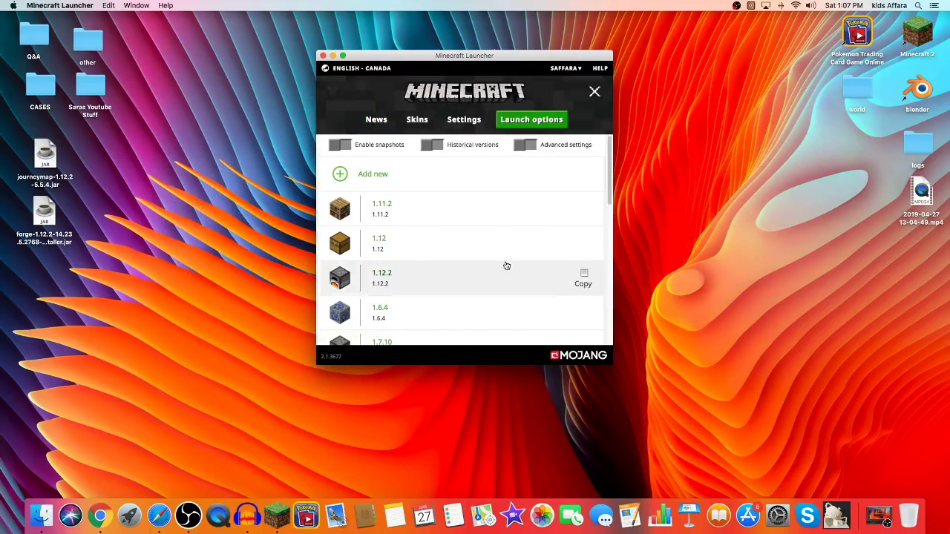
click(387, 173)
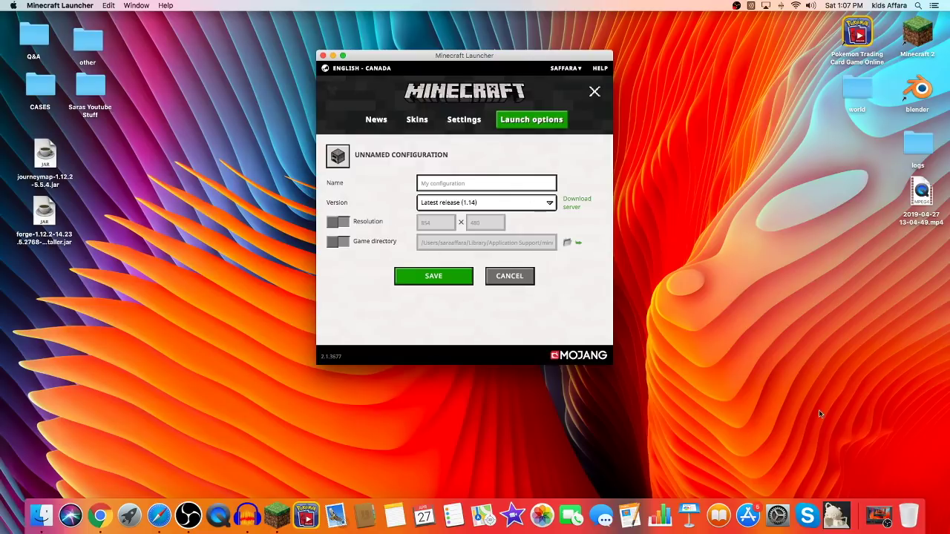
click(384, 122)
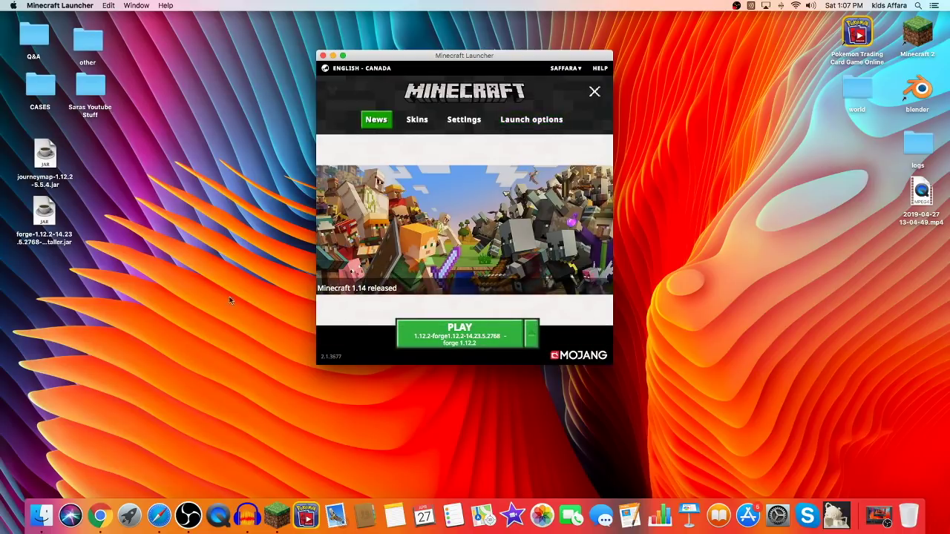
- Move the Forge installer to mid-desktop, try opening it, dismiss the unidentified-developer warning, open System Preferences
click(333, 55)
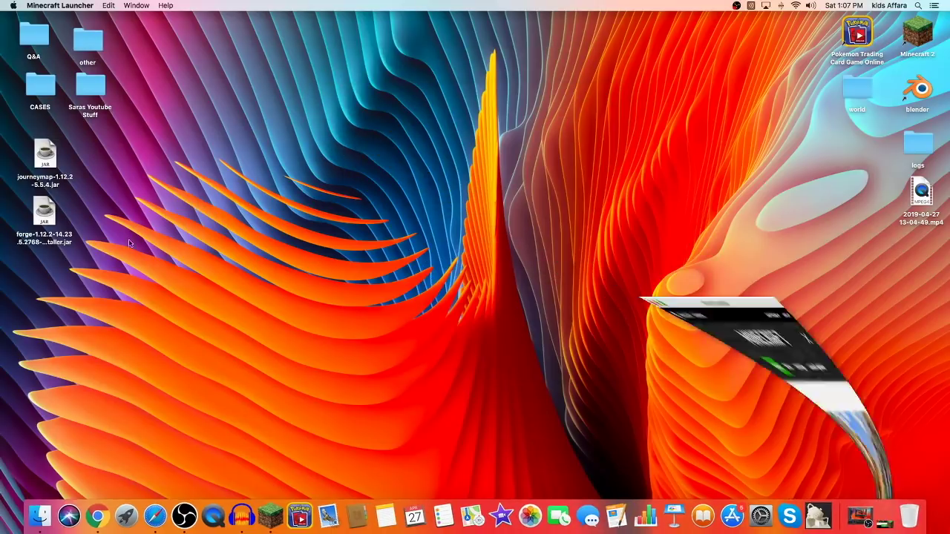
drag(62, 224, 520, 247)
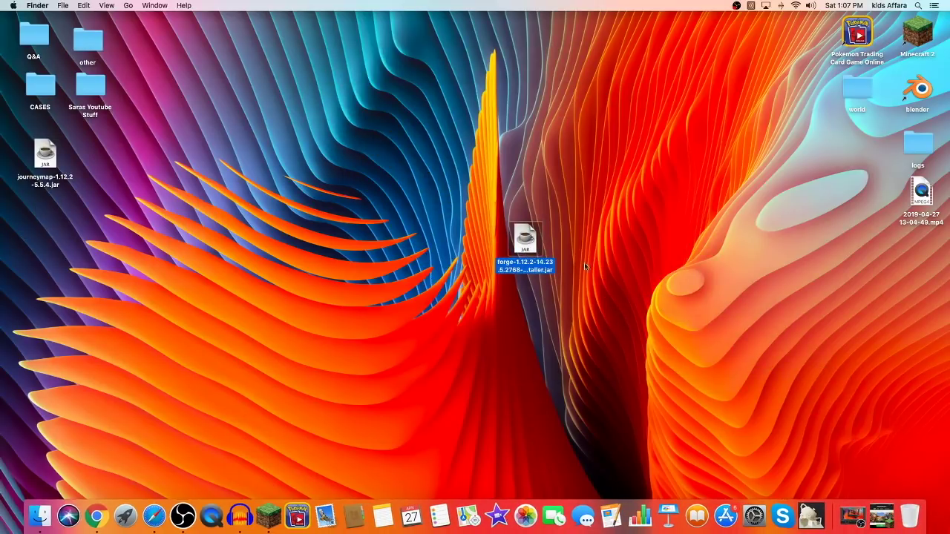
double_click(520, 242)
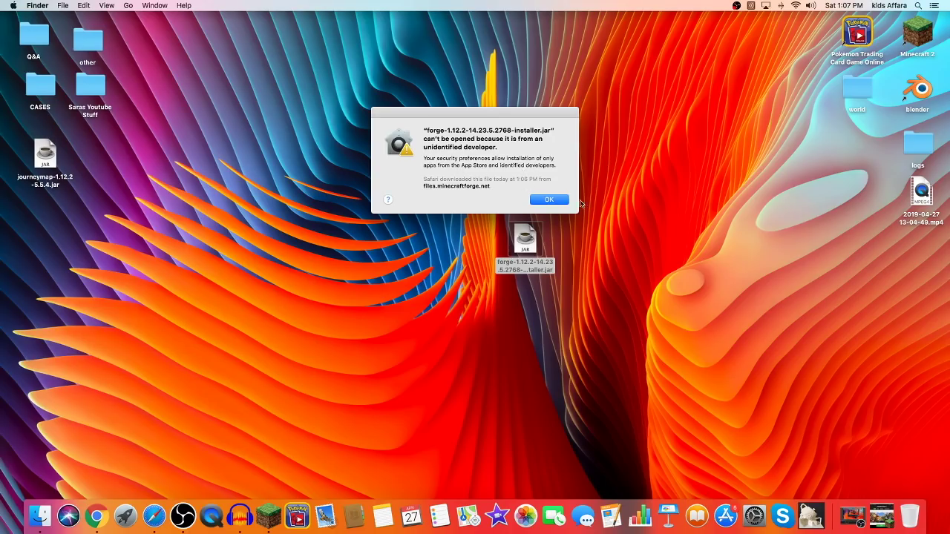
click(564, 199)
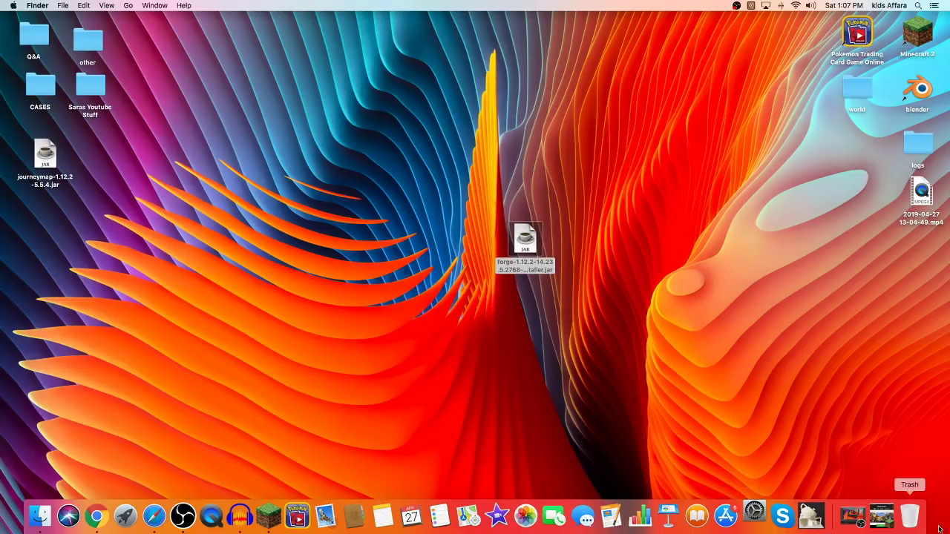
click(754, 515)
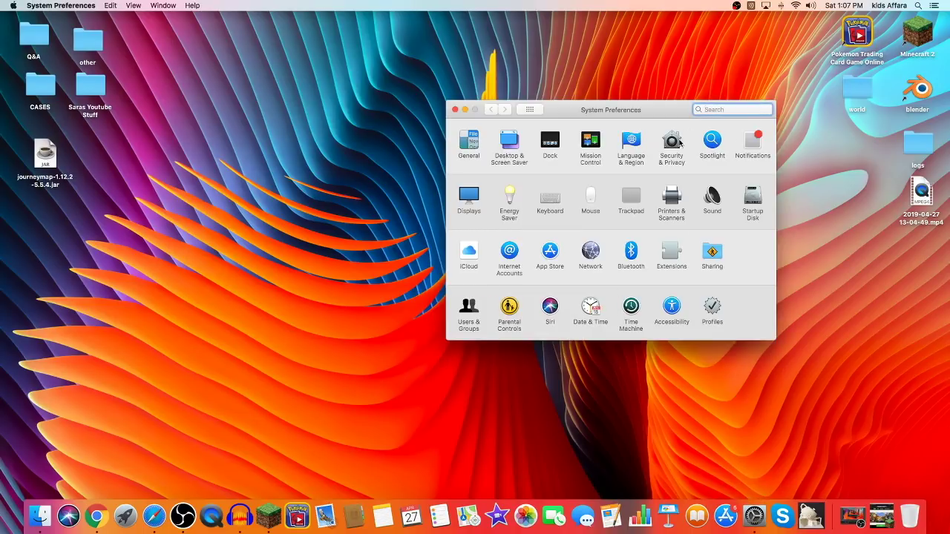
- In Security & Privacy, allow the Forge installer via Open Anyway, authorizing with the administrator name and password
click(670, 157)
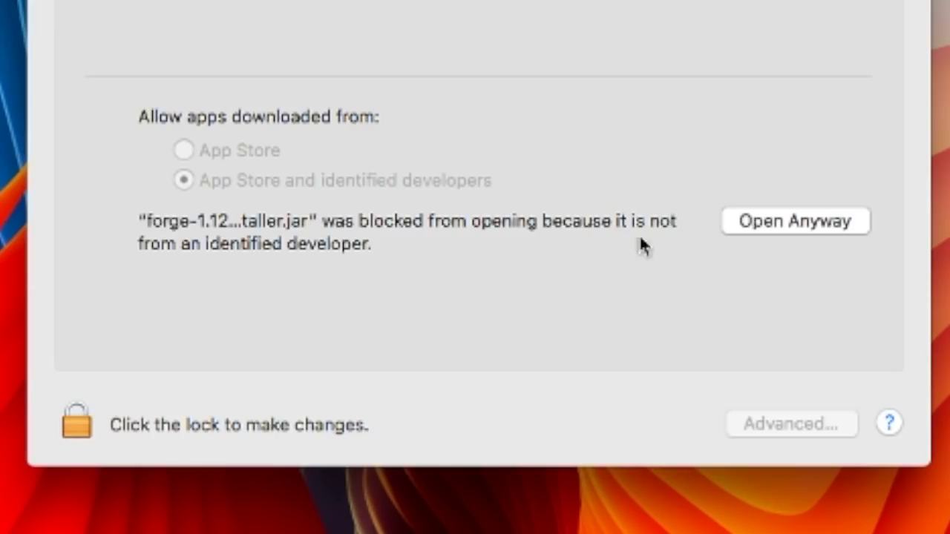
click(828, 217)
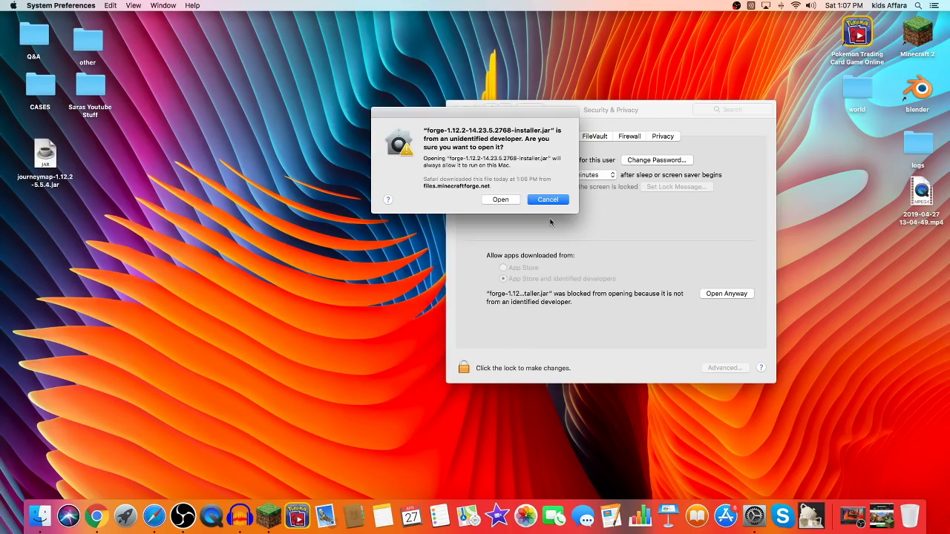
click(500, 200)
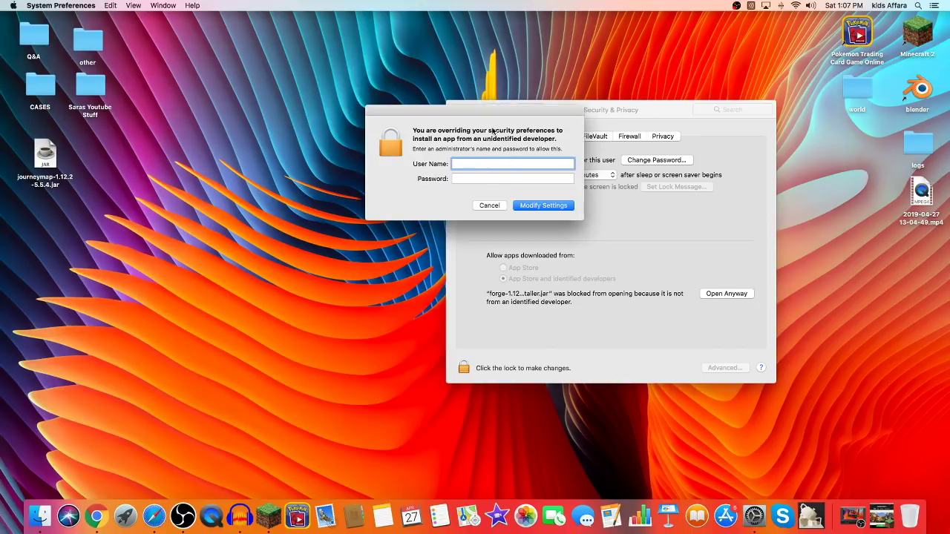
drag(464, 114, 309, 103)
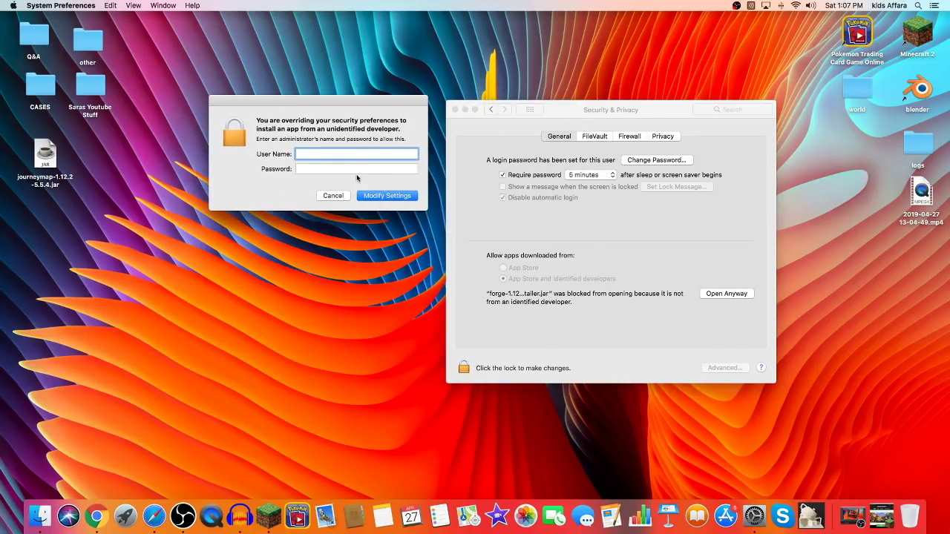
text(kids Affara)
key(Tab)
text(****)
key(Return)
click(727, 293)
click(876, 512)
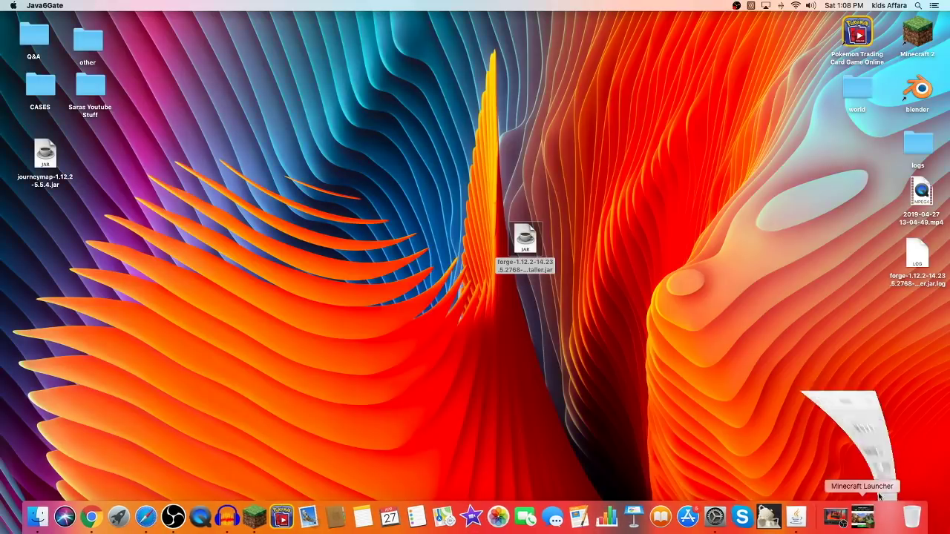
- Close Security & Privacy, install the Forge client profile, and confirm the Complete message
click(454, 110)
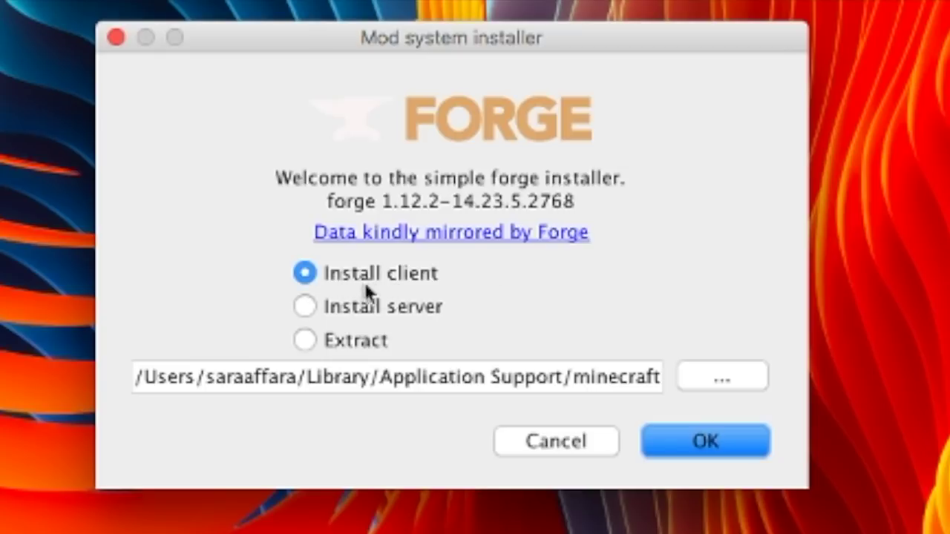
click(734, 440)
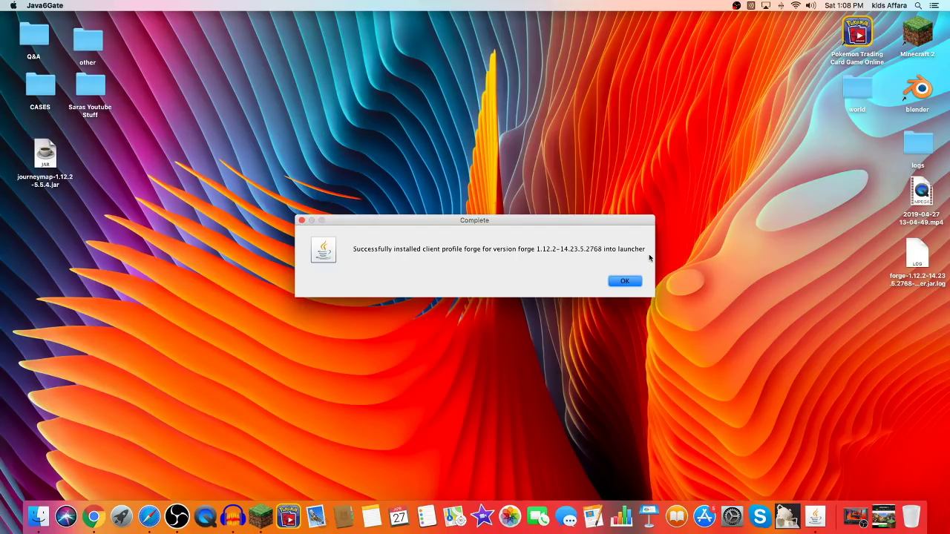
click(625, 281)
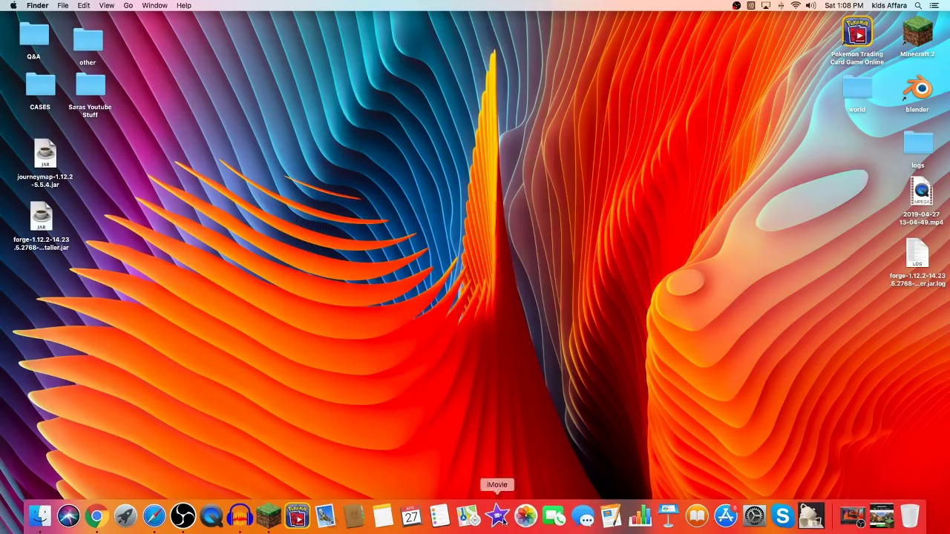
- Restart the launcher and save a 'forge 1.12.2 #3' installation using version 1.12.2-14.23.5.2768
right_click(269, 518)
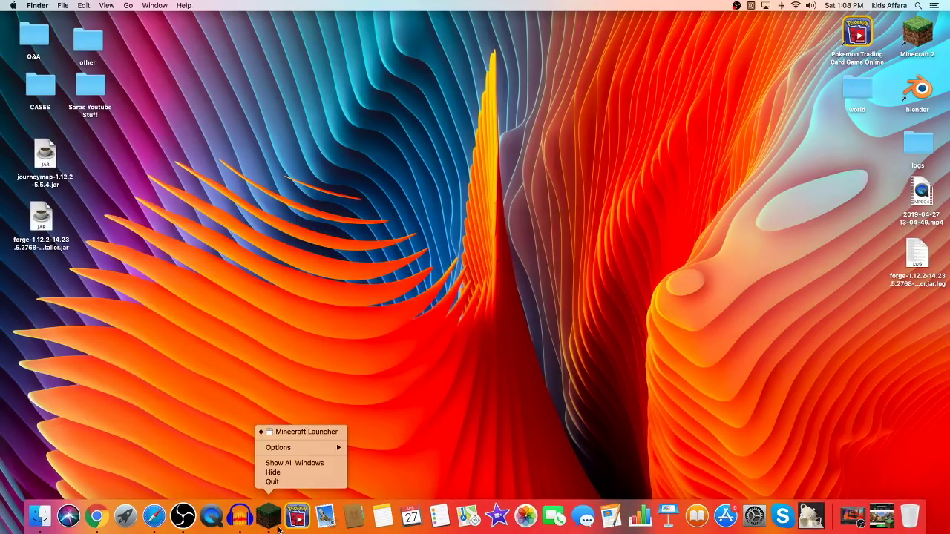
click(276, 477)
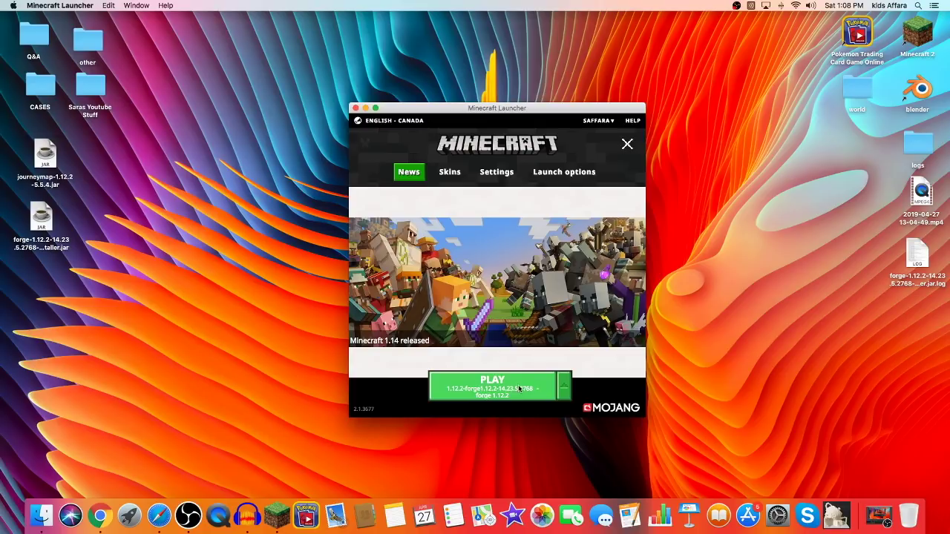
click(564, 171)
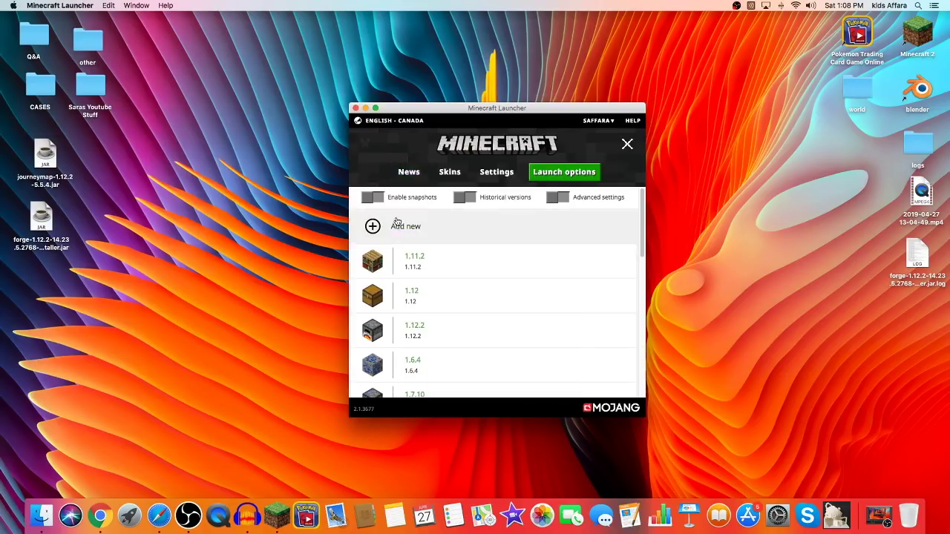
click(394, 226)
click(481, 236)
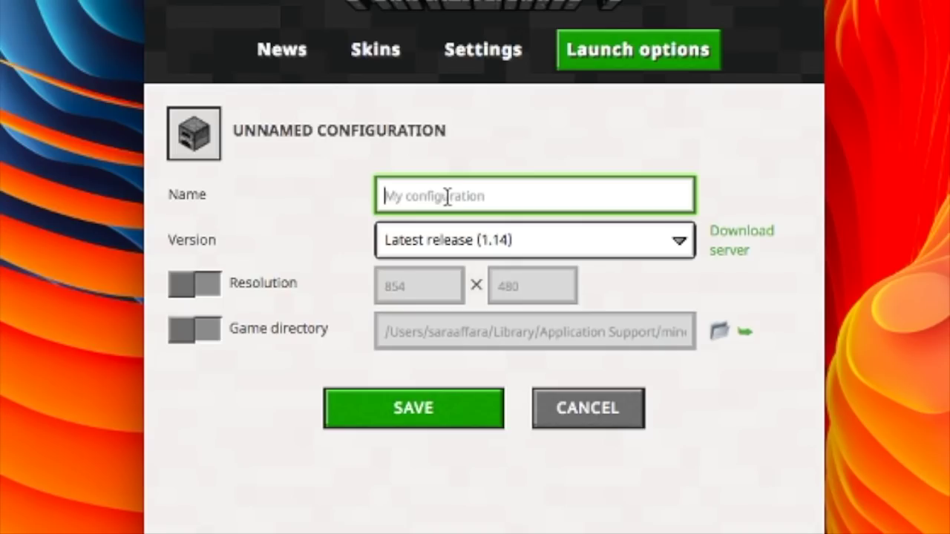
text(for)
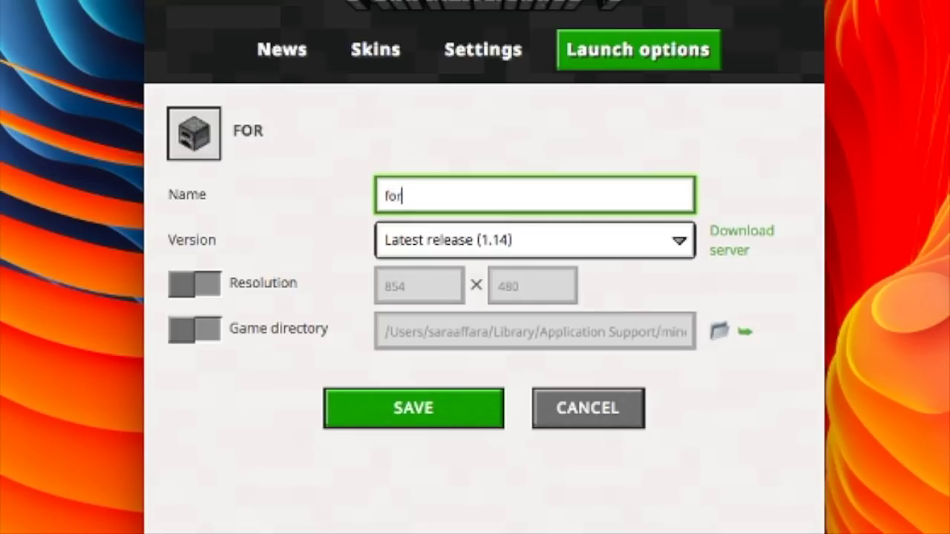
text(ge 1.12)
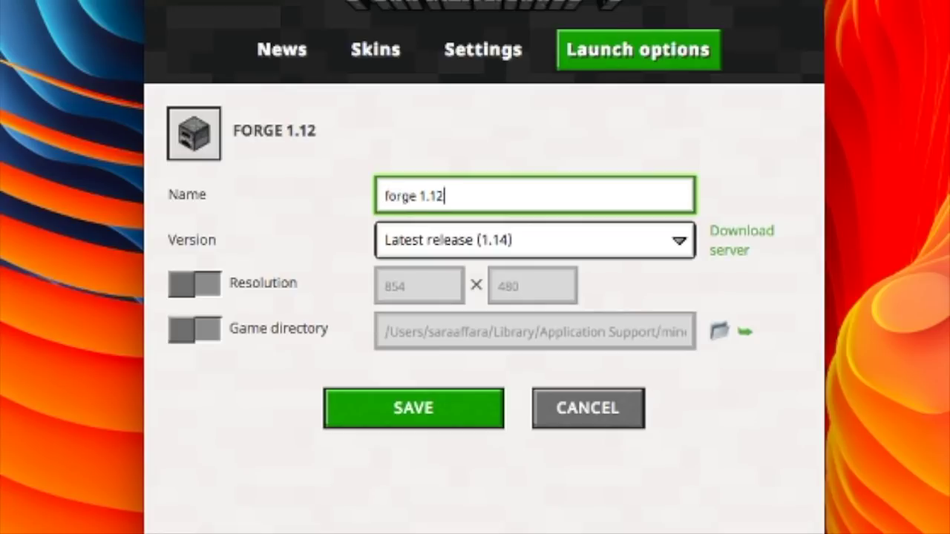
text(.2 #2)
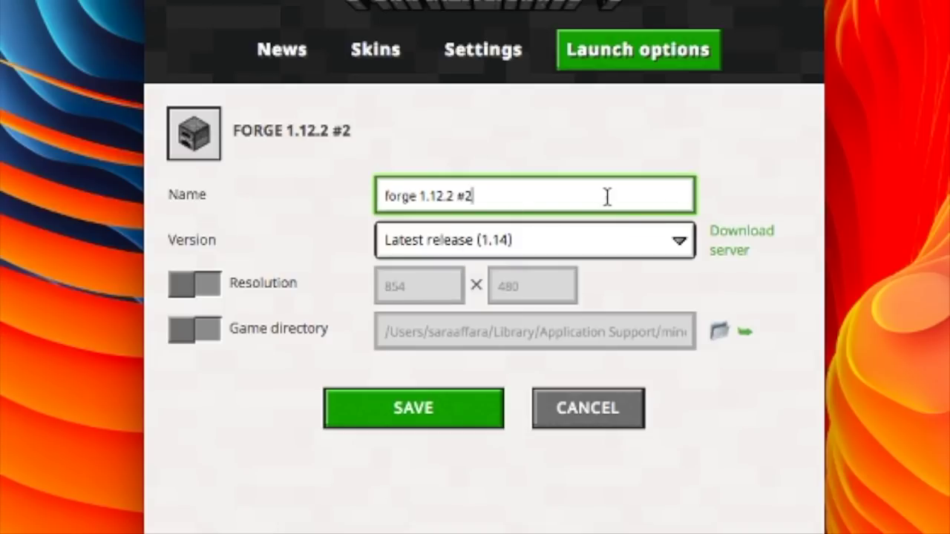
key(BackSpace)
text(3)
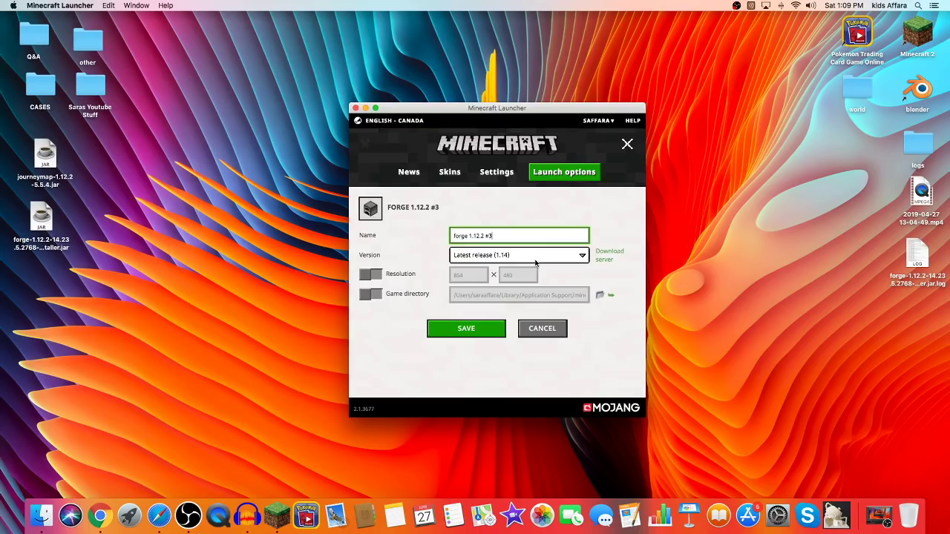
click(535, 255)
scroll(549, 412, down, 10)
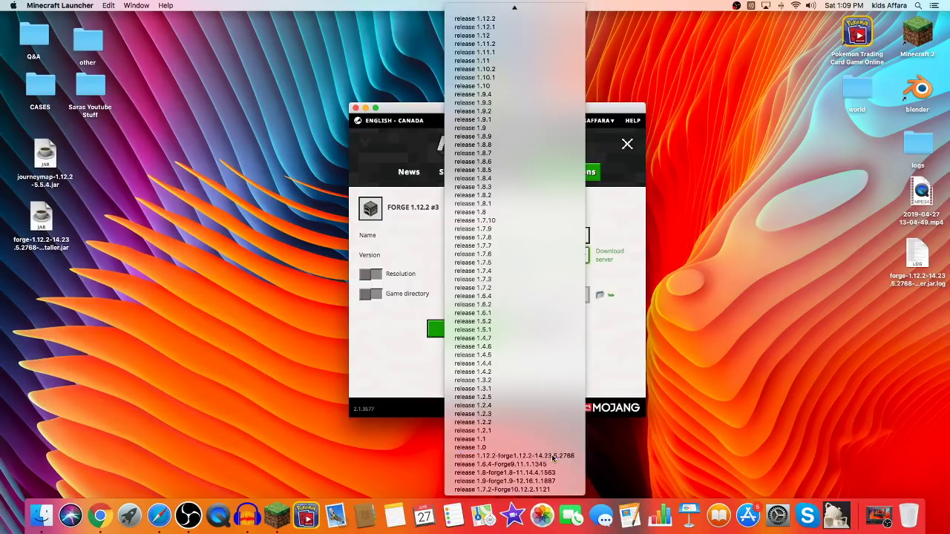
click(505, 293)
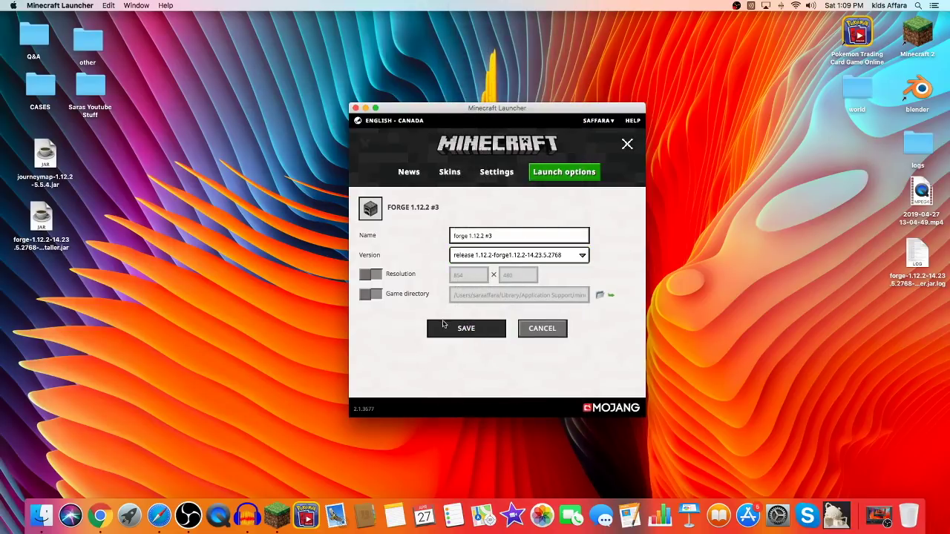
click(494, 329)
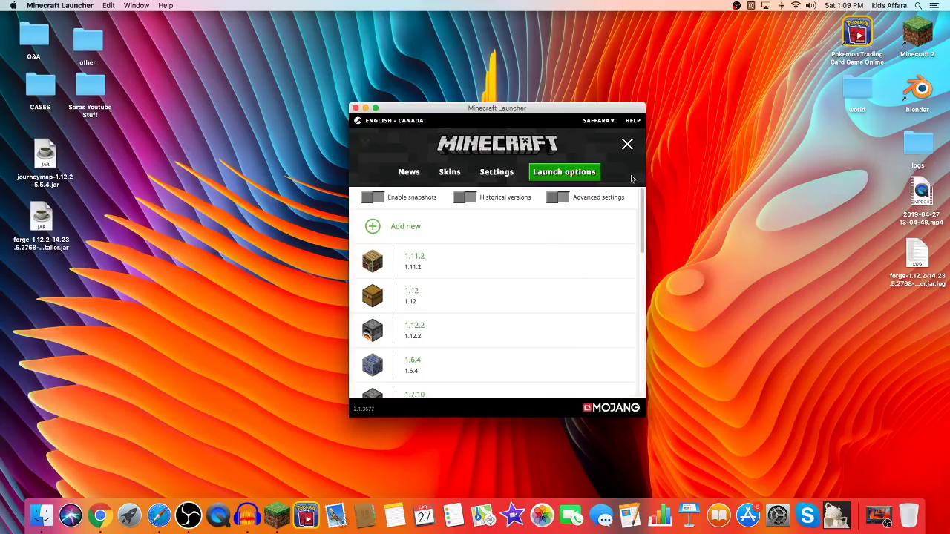
- Select the forge 1.12.2 installation beside PLAY and launch the game full screen
click(419, 173)
click(564, 386)
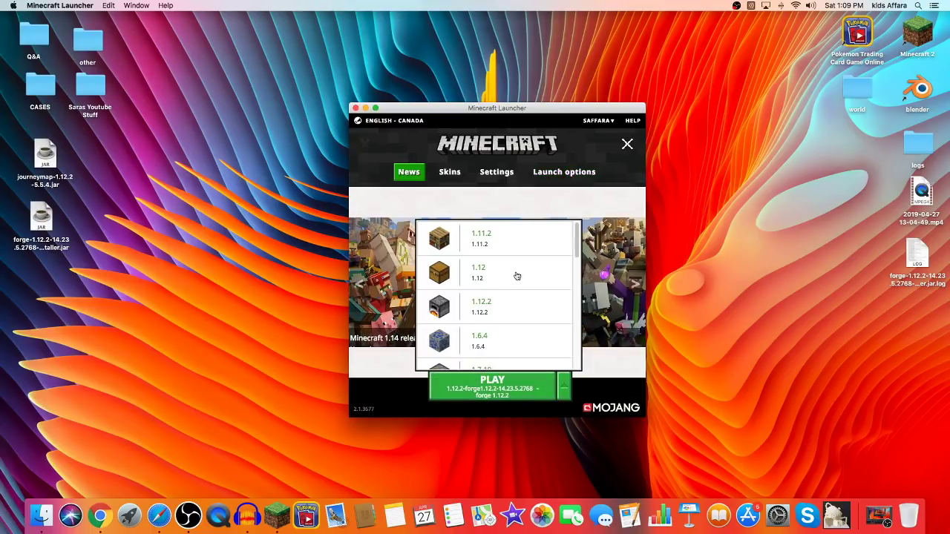
scroll(518, 276, down, 5)
scroll(507, 330, up, 3)
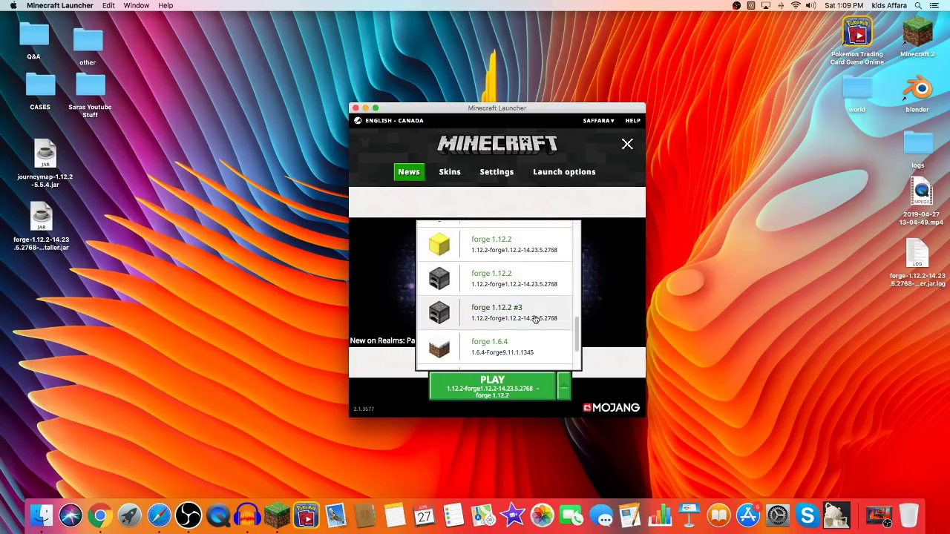
click(523, 257)
click(492, 382)
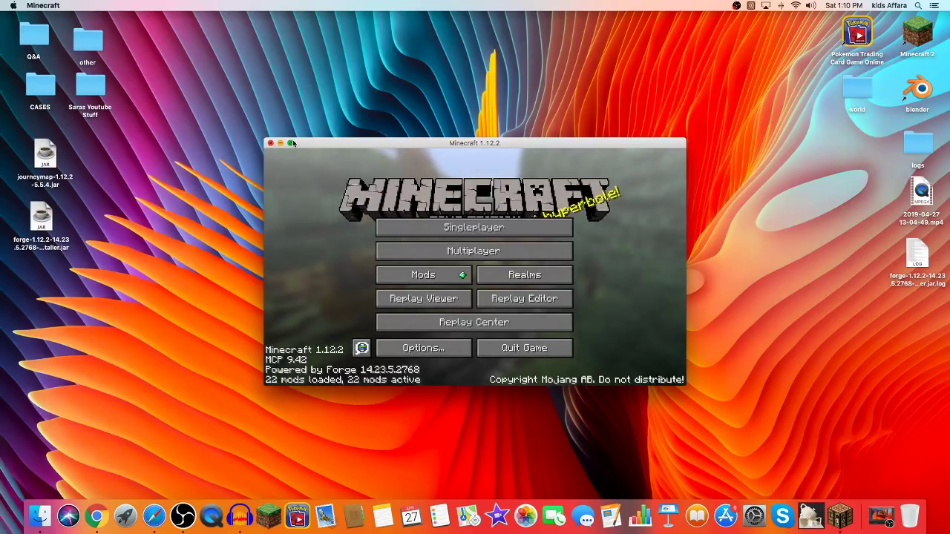
click(291, 143)
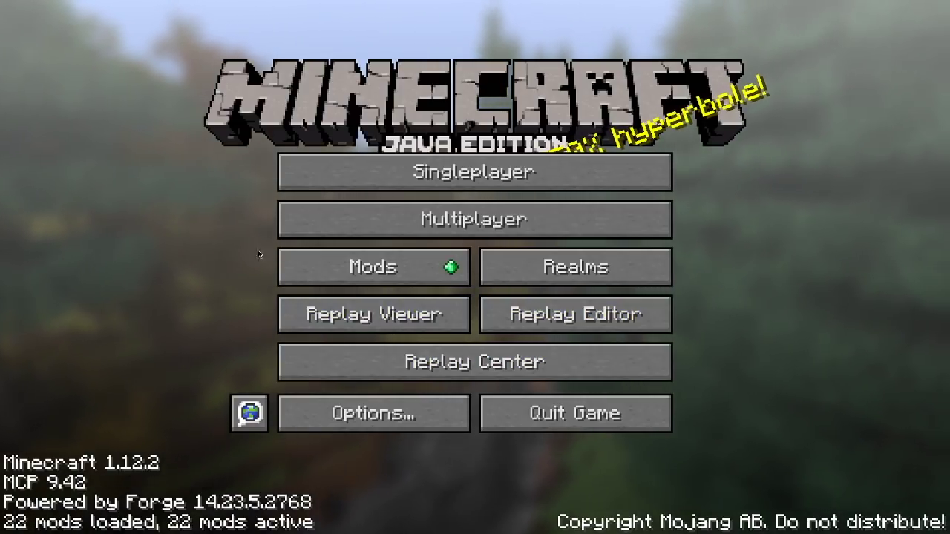
- Browse the 22 loaded Forge mods in the Mods list, then take Minecraft out of full screen
click(295, 280)
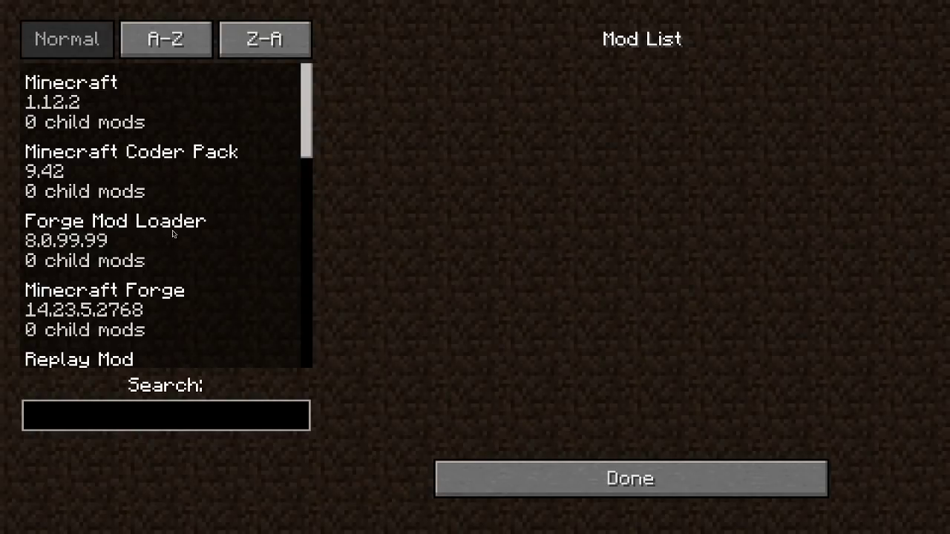
scroll(110, 245, down, 1)
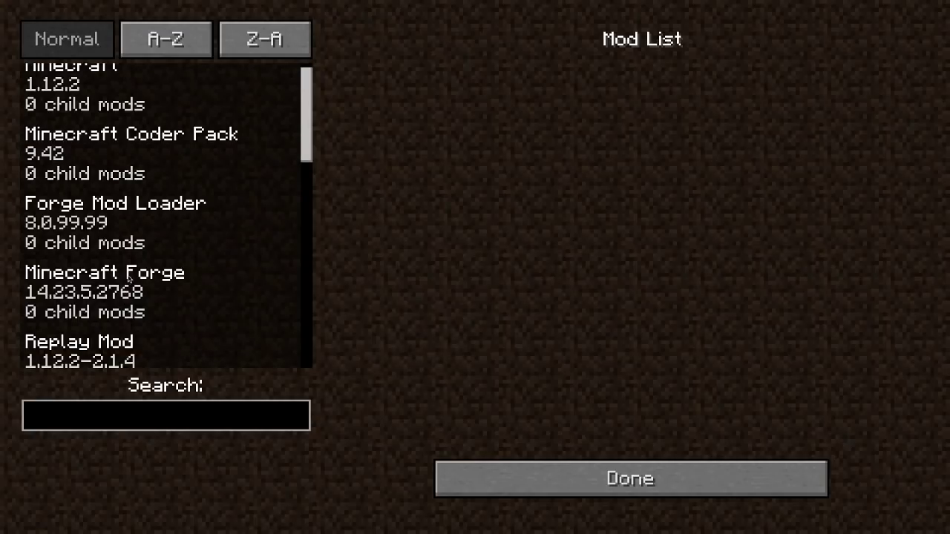
scroll(110, 245, up, 1)
scroll(211, 276, down, 10)
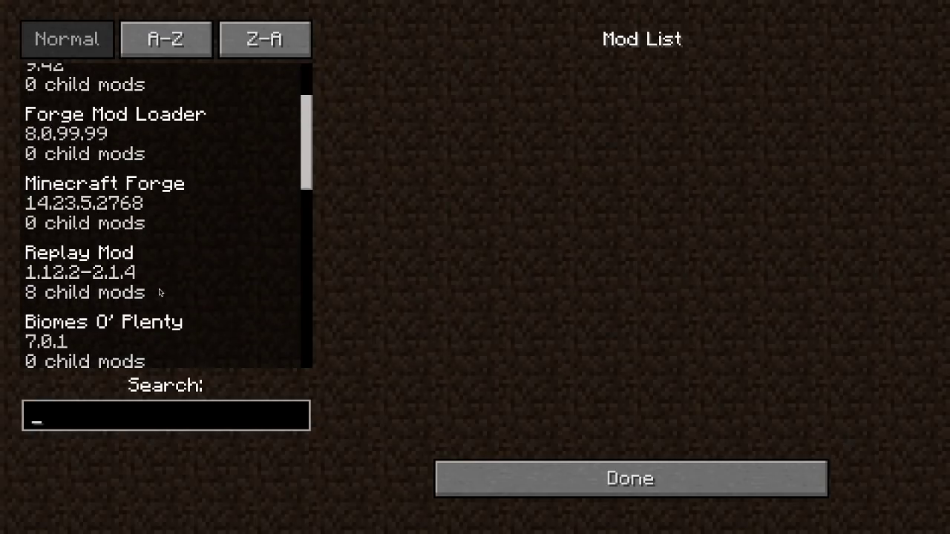
scroll(160, 300, up, 10)
click(572, 476)
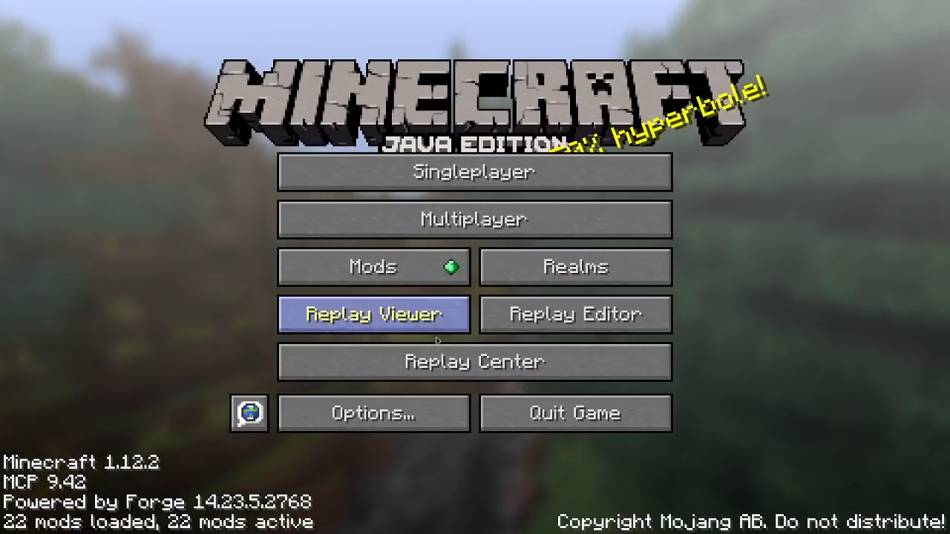
mouse_move(500, 2)
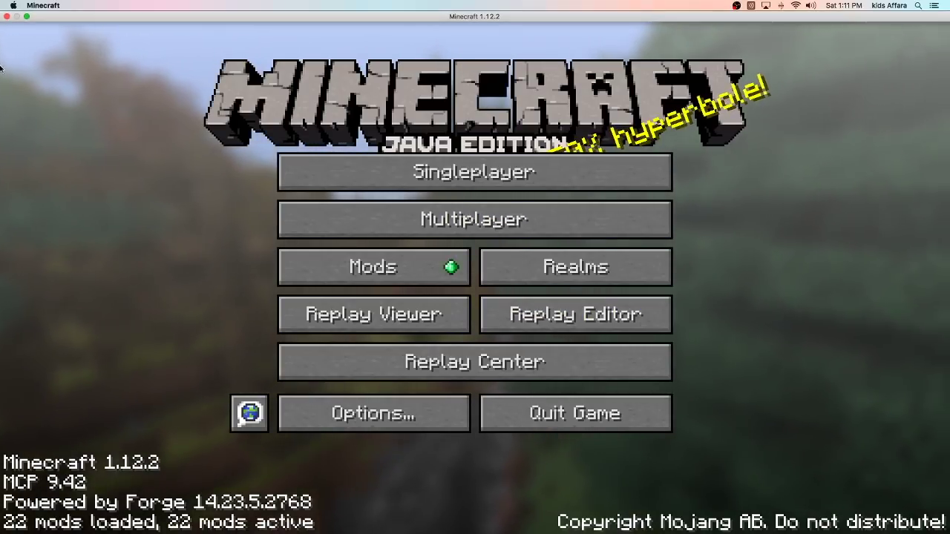
click(27, 17)
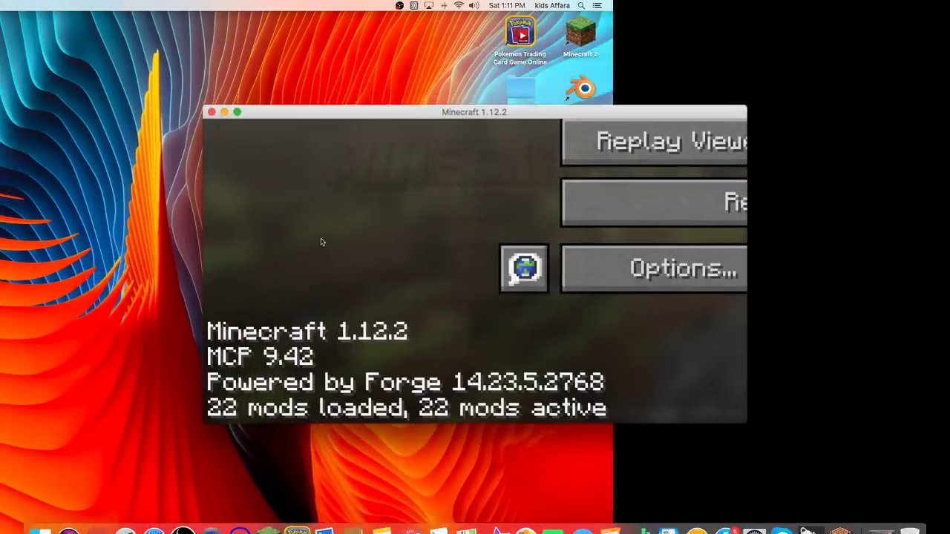
- Quit Minecraft and put journeymap-1.12.2-5.5.4.jar back below the CASES folder on the desktop
click(270, 143)
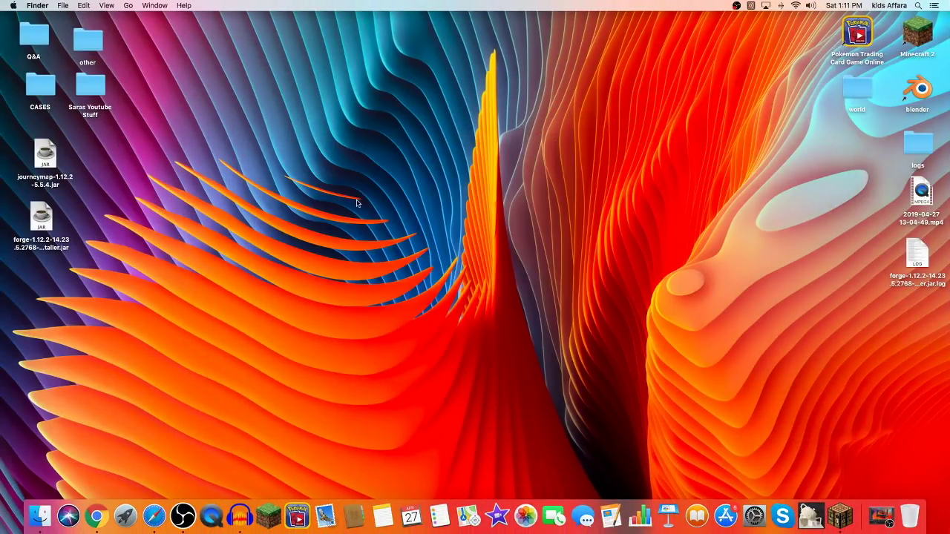
click(28, 161)
click(104, 176)
click(29, 160)
drag(29, 160, 304, 179)
drag(418, 226, 451, 239)
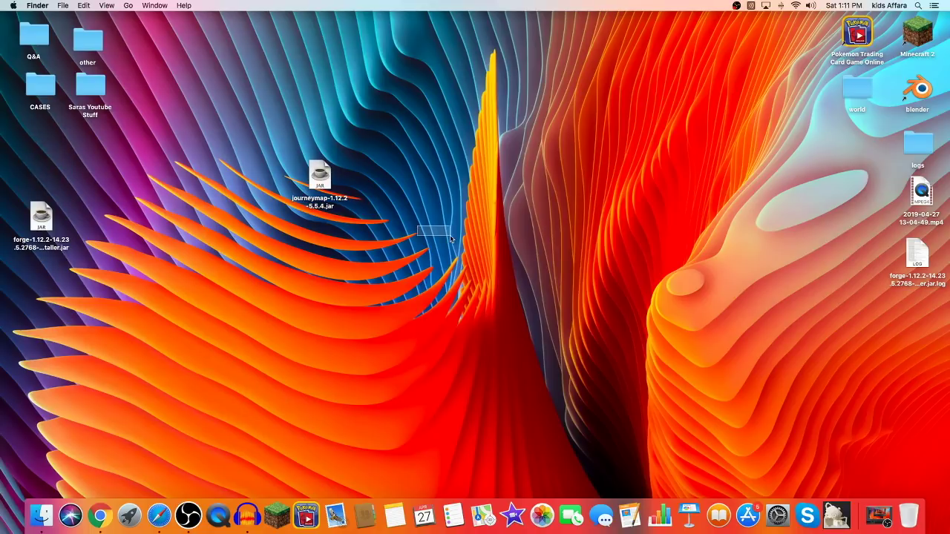
drag(342, 204, 61, 185)
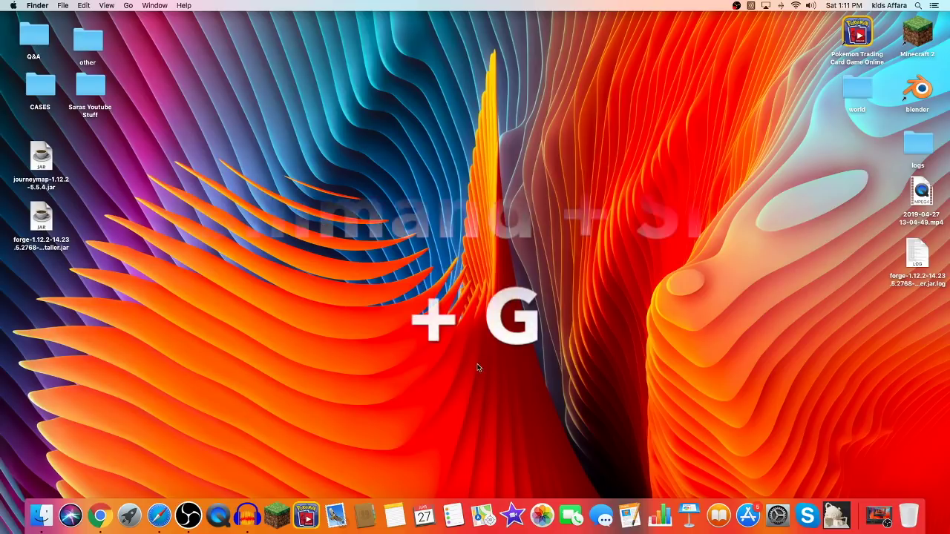
- Go to ~/Library/Application Support/minecraft/mods in Finder and look over its contents
key(super+shift+g)
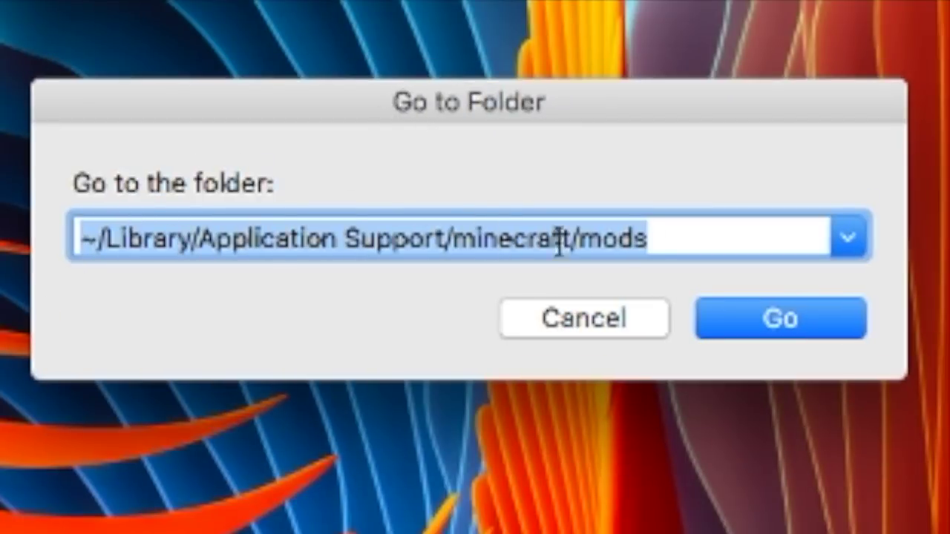
click(705, 229)
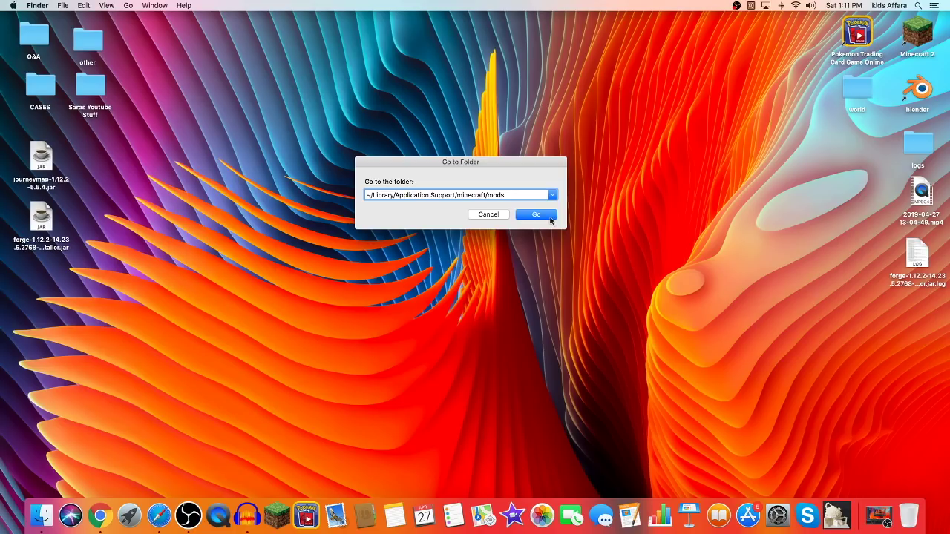
key(Return)
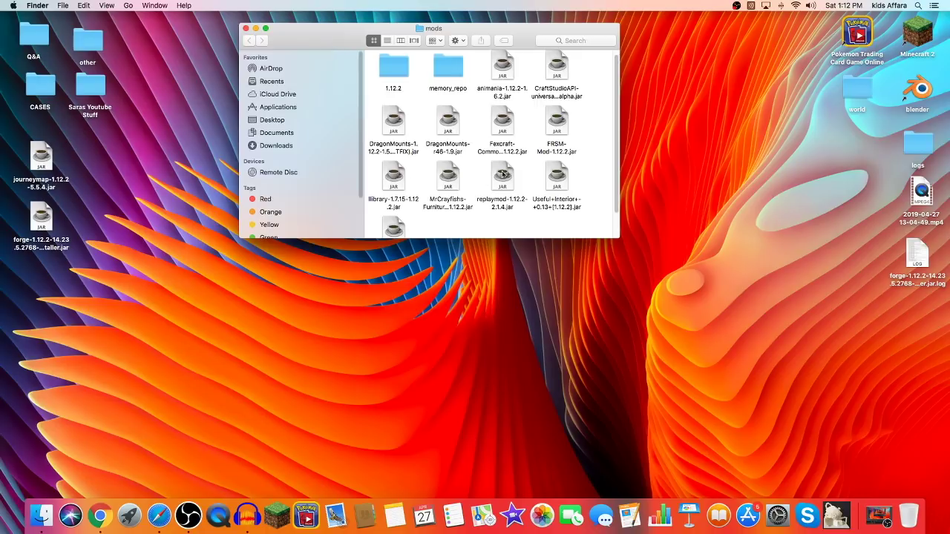
scroll(554, 201, down, 2)
scroll(539, 211, up, 2)
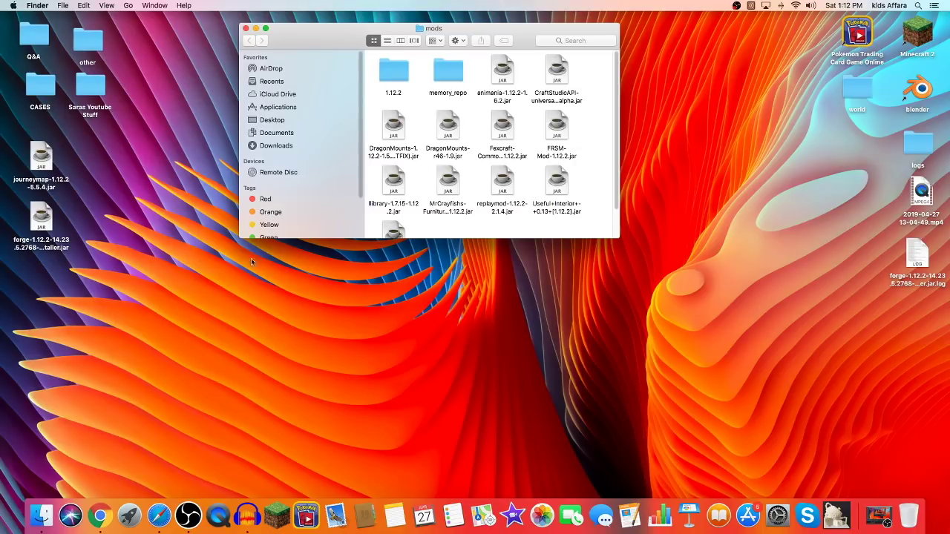
- Move journeymap-1.12.2-5.5.4.jar into the mods folder, clean up its icons by Kind, and close it
drag(22, 166, 482, 233)
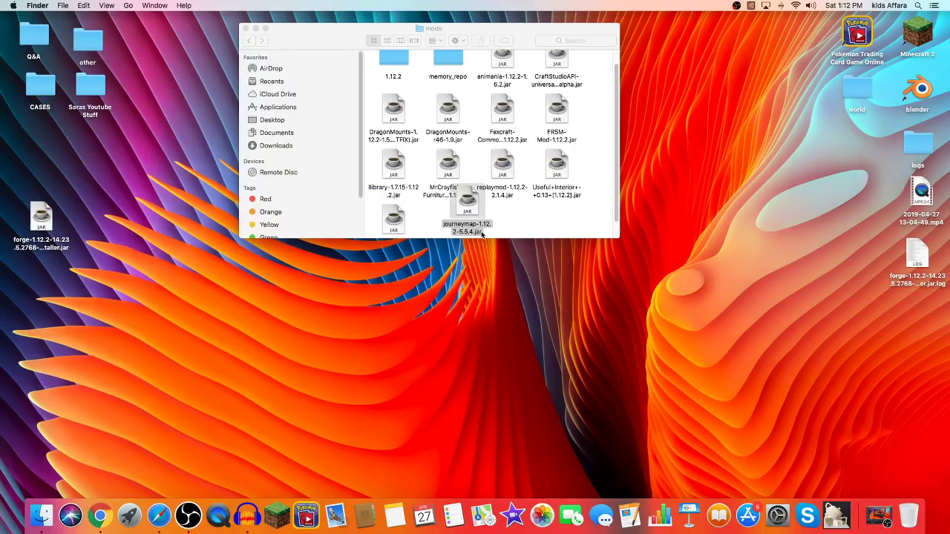
right_click(568, 218)
mouse_move(601, 286)
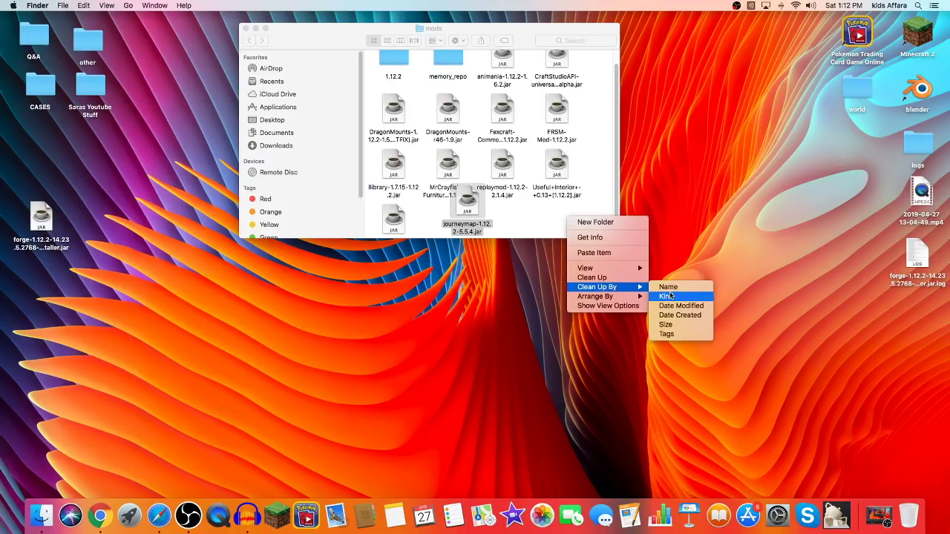
click(668, 296)
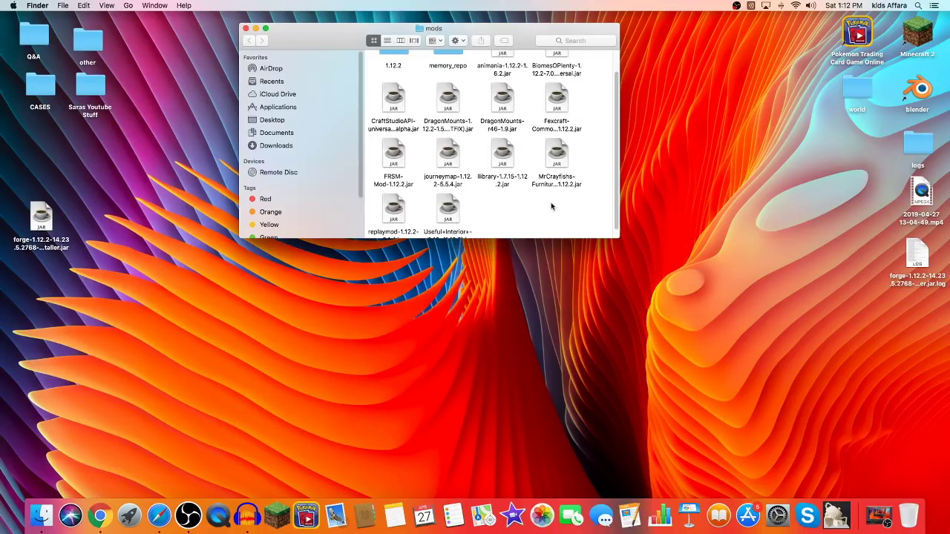
scroll(500, 159, up, 1)
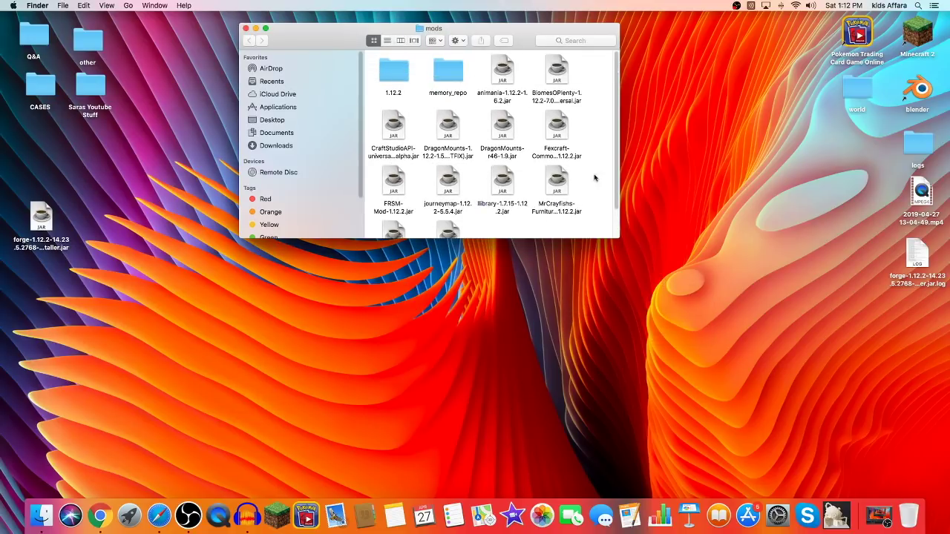
click(246, 28)
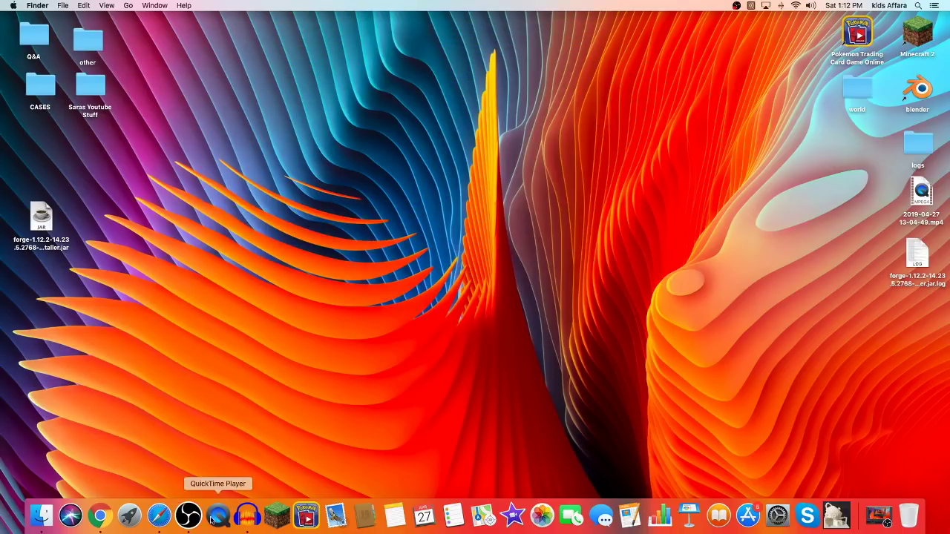
- Reopen Minecraft's Mods list, search 'jou' to confirm JourneyMap 1.12.2-5.5.4, then clear the search
click(279, 528)
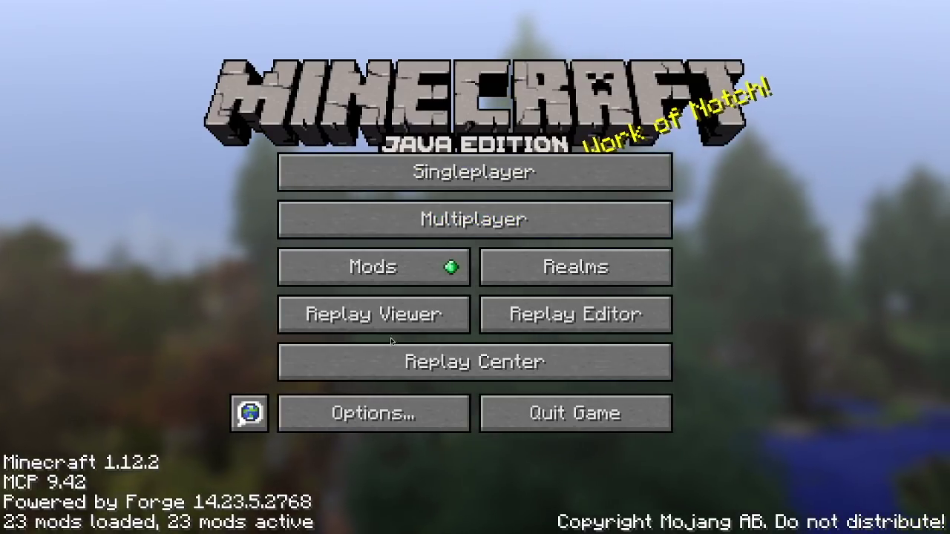
click(405, 274)
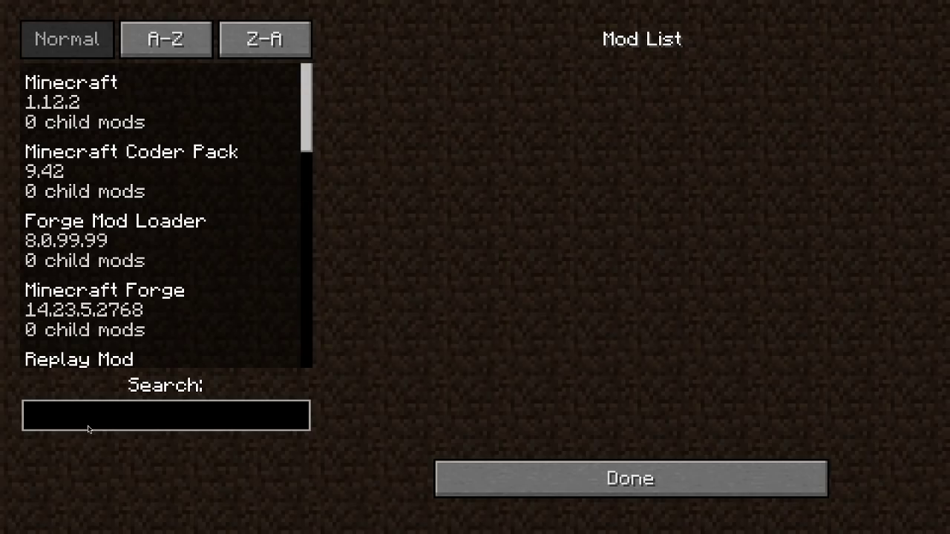
text(jou)
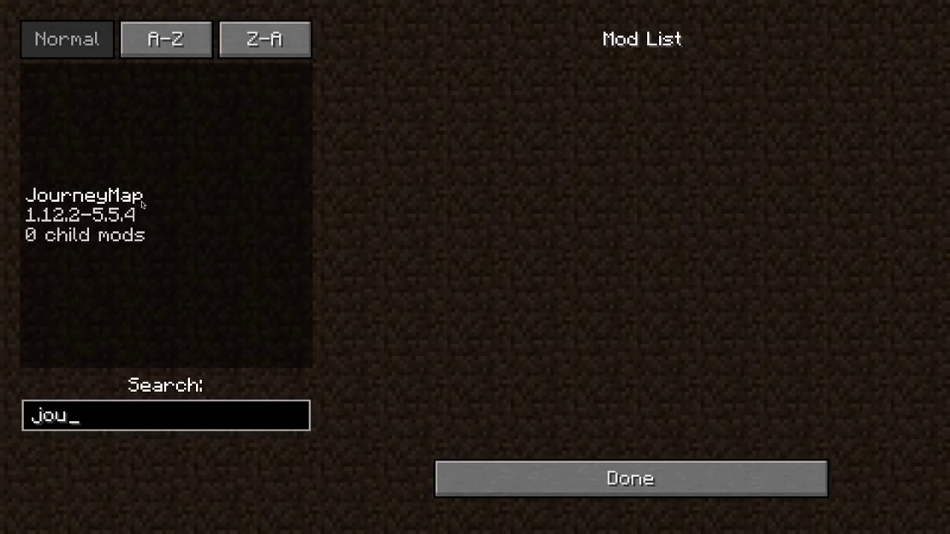
key(BackSpace)
key(BackSpace)
key(BackSpace)
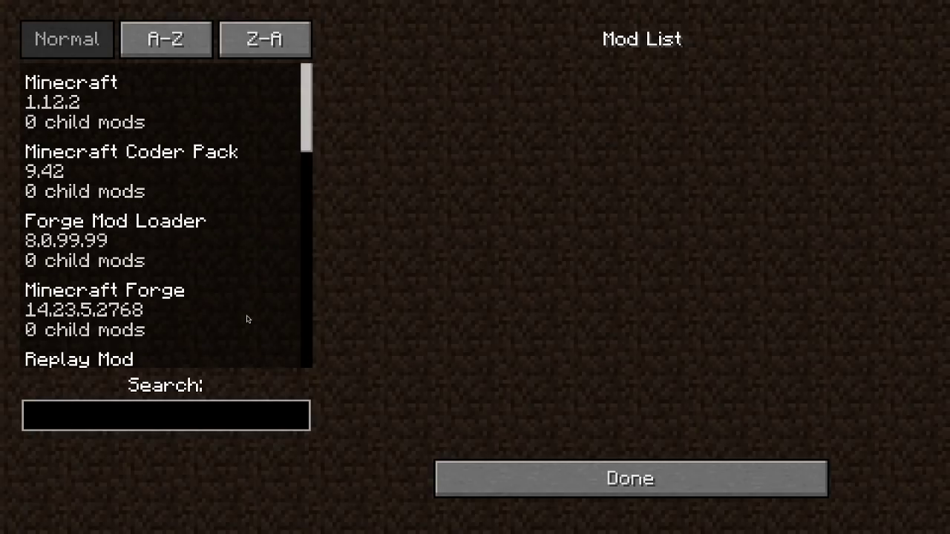
click(466, 486)
- Turn off Record Singleplayer and create a new Creative-mode world named 'mod'
click(475, 172)
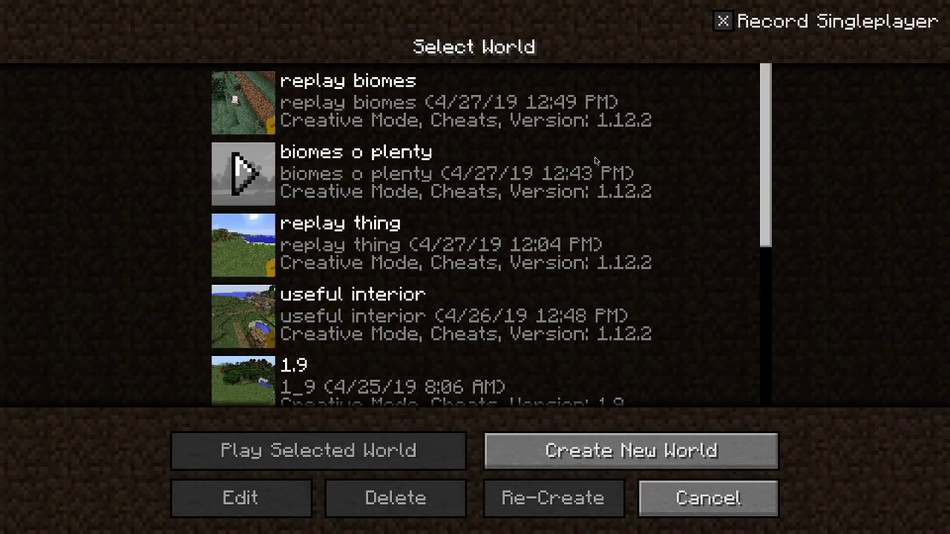
click(724, 28)
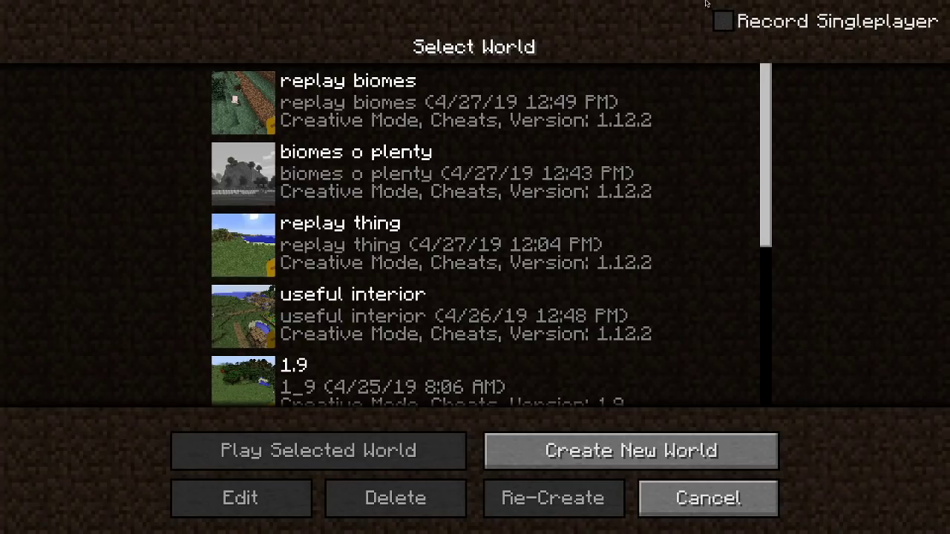
click(593, 453)
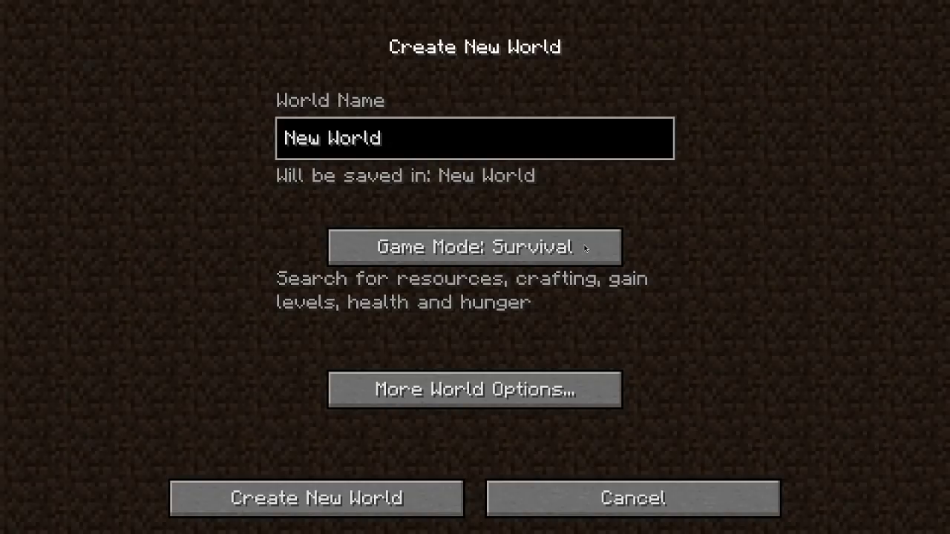
key(BackSpace)
key(BackSpace)
key(BackSpace)
key(BackSpace)
key(BackSpace)
key(BackSpace)
key(BackSpace)
key(BackSpace)
key(BackSpace)
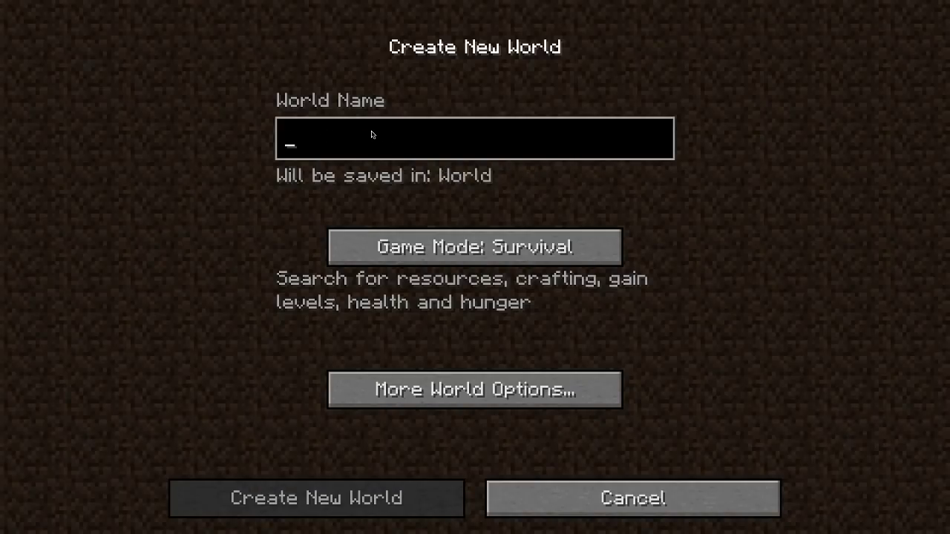
click(353, 259)
click(356, 263)
click(432, 365)
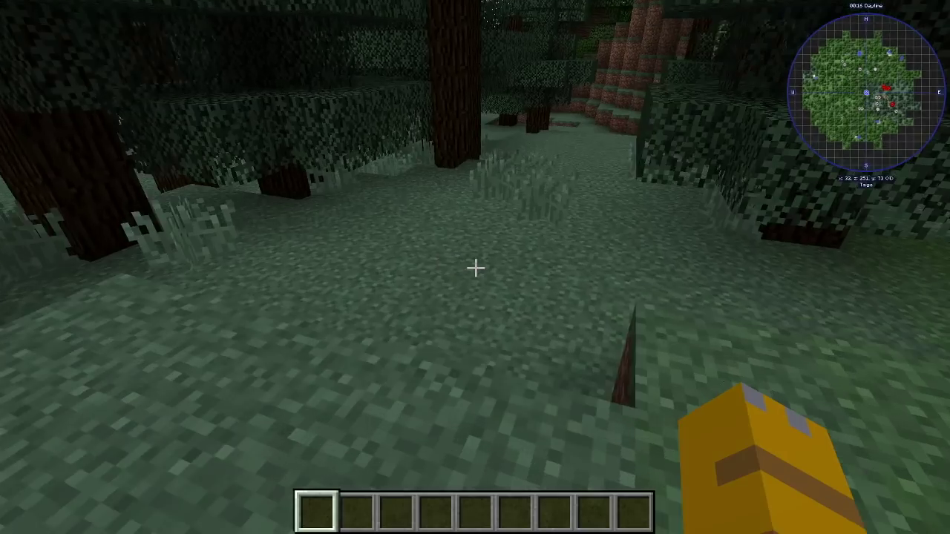
- Walk through the forest past the spotted pigs onto open grass
key(w)
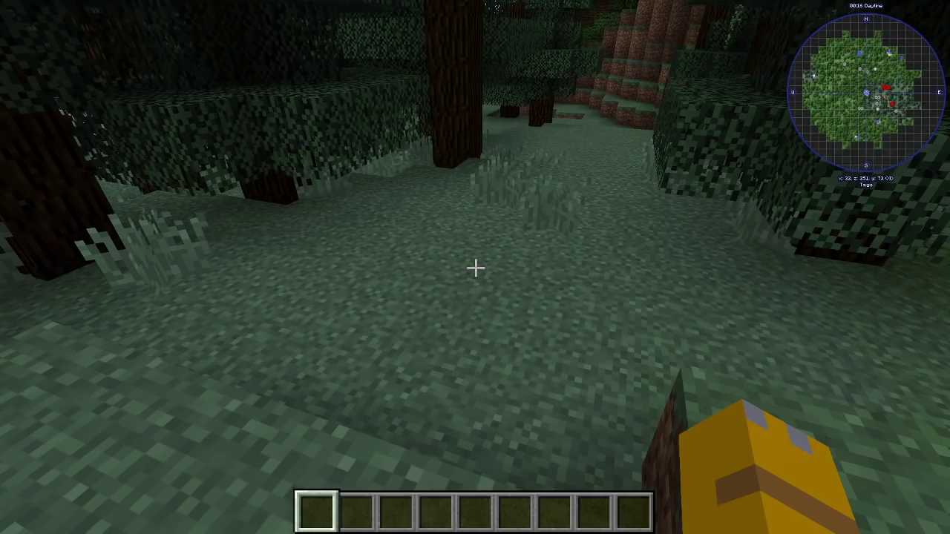
key(w)
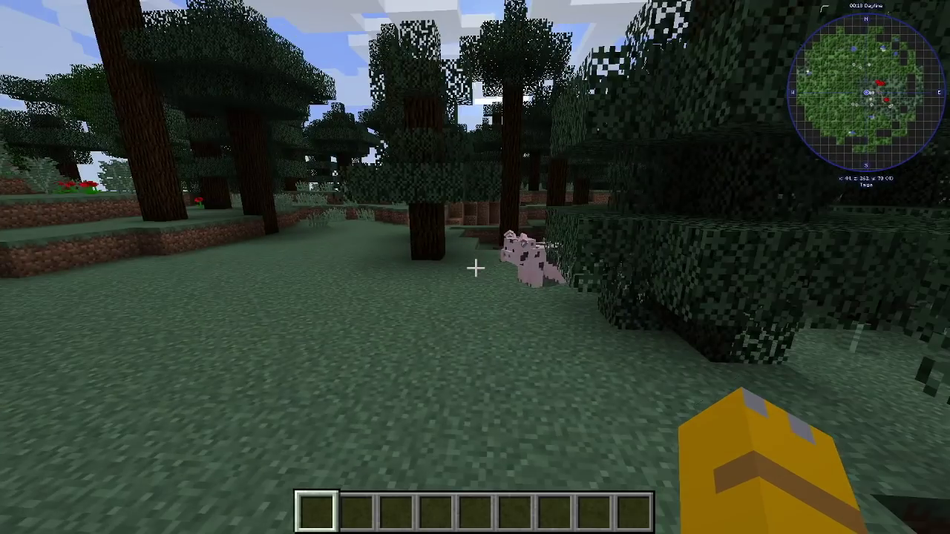
key(w)
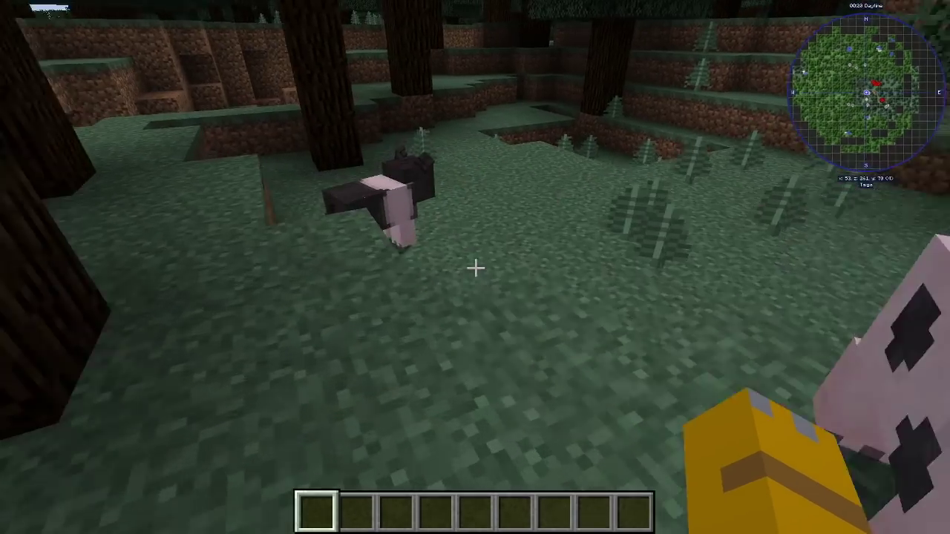
key(w)
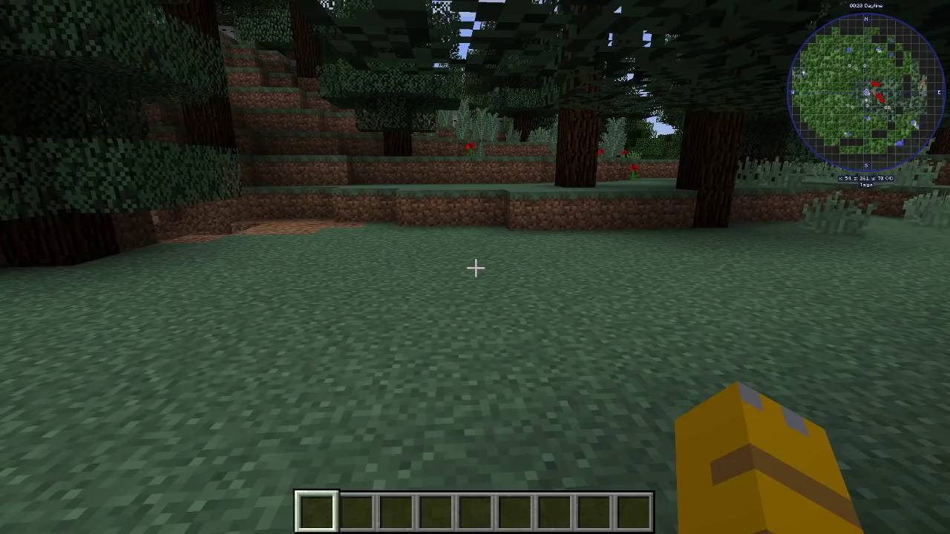
key(w)
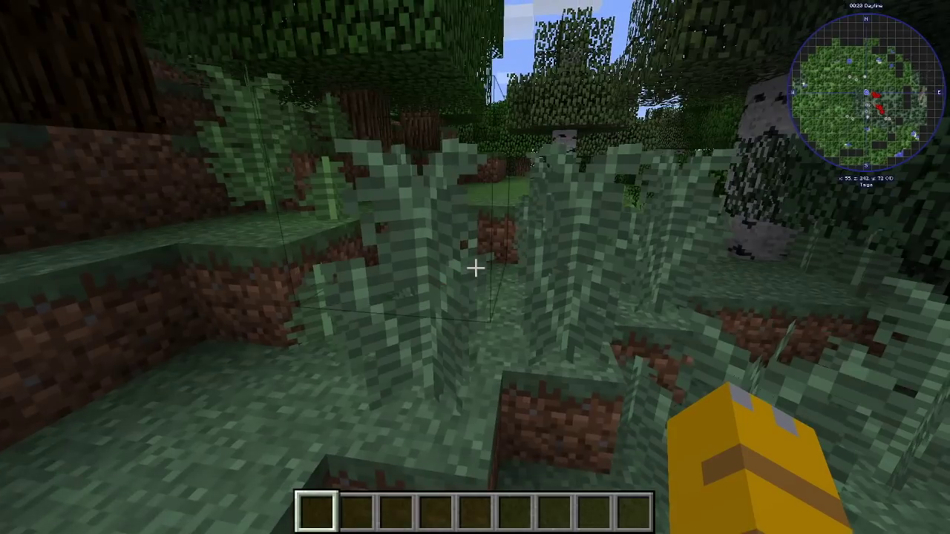
key(w)
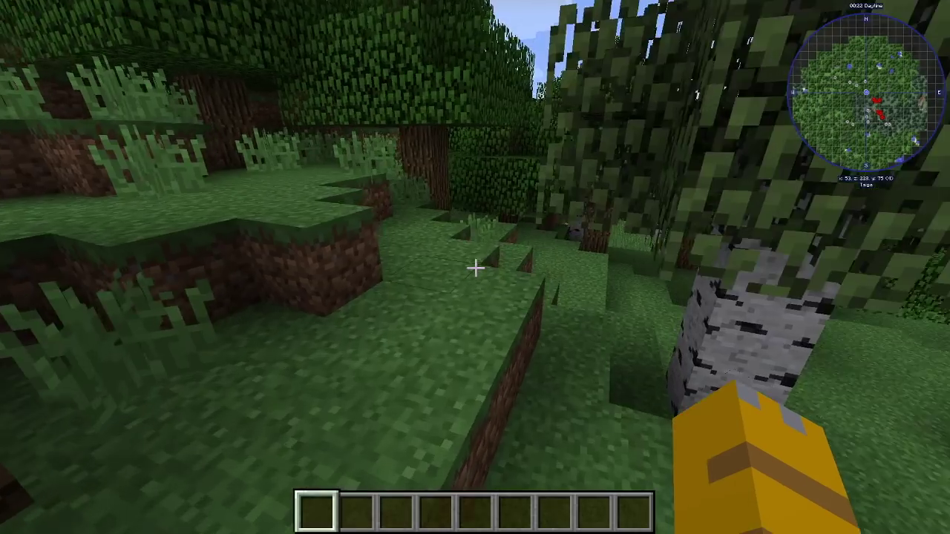
- Keep walking through the forest, climbing onto the grass ledge by the birch
key(w)
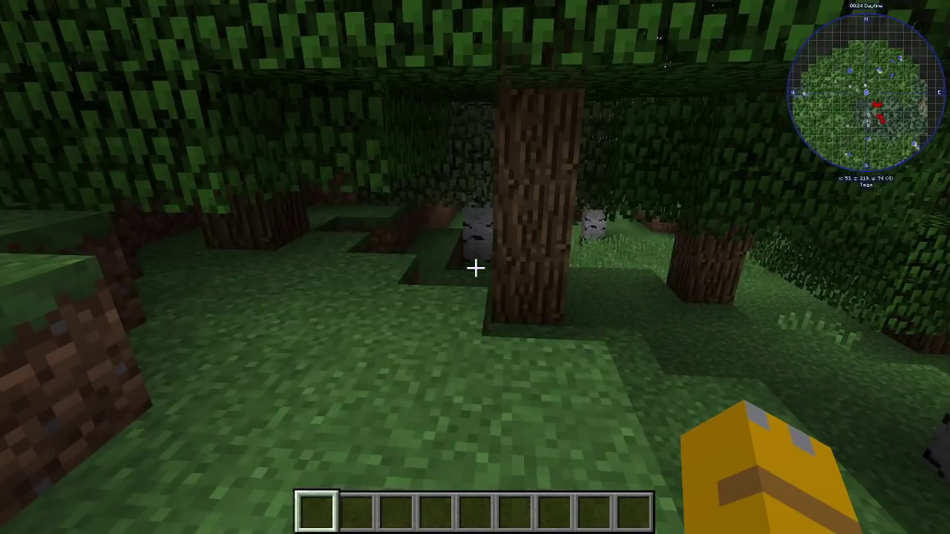
key(w)
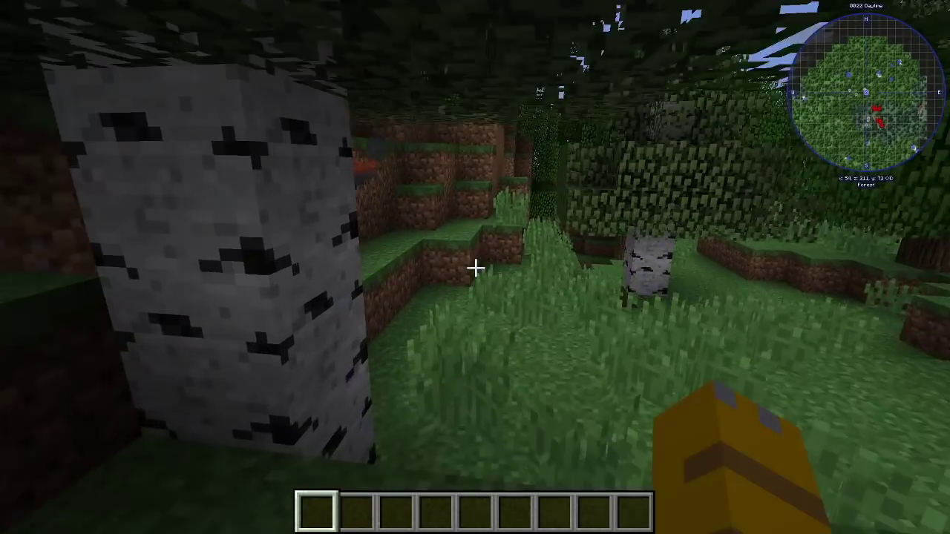
key(w)
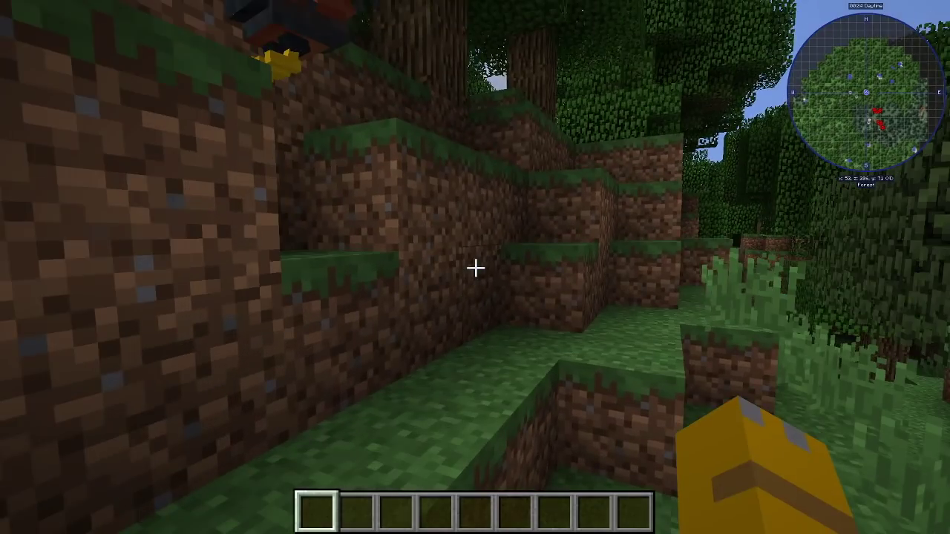
key(w)
key(w)
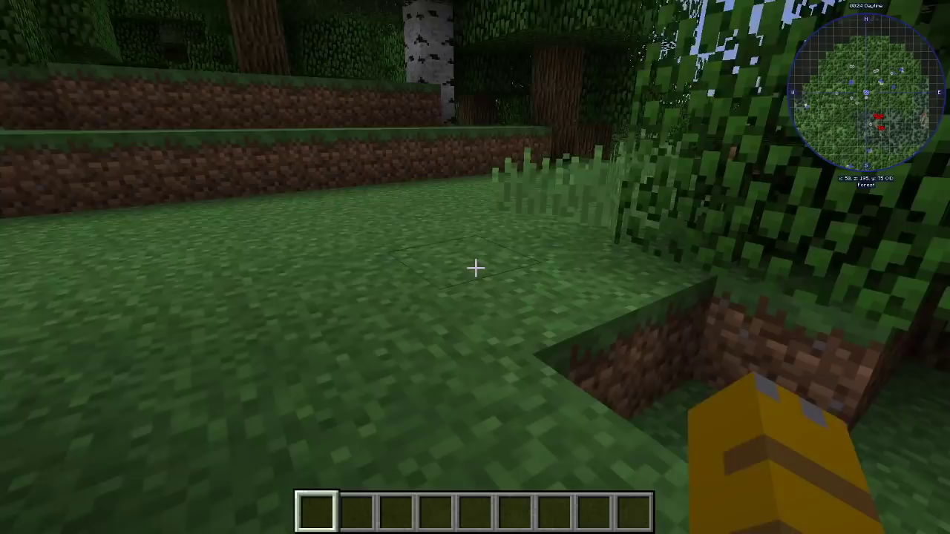
key(w)
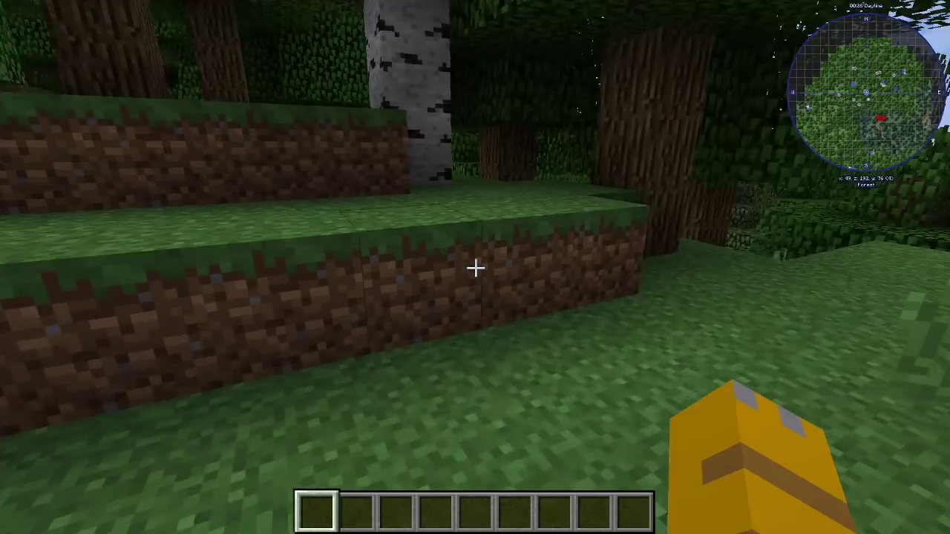
key(w)
key(space)
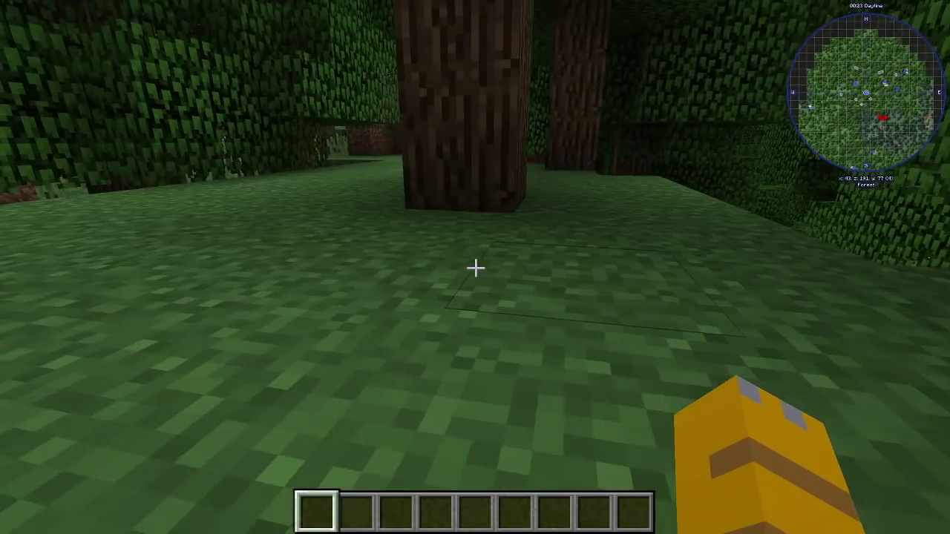
key(w)
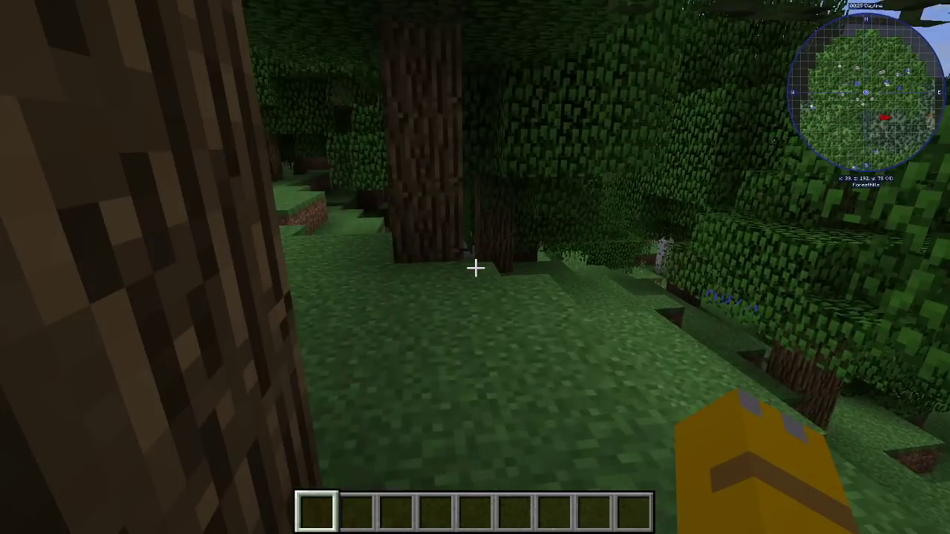
key(w)
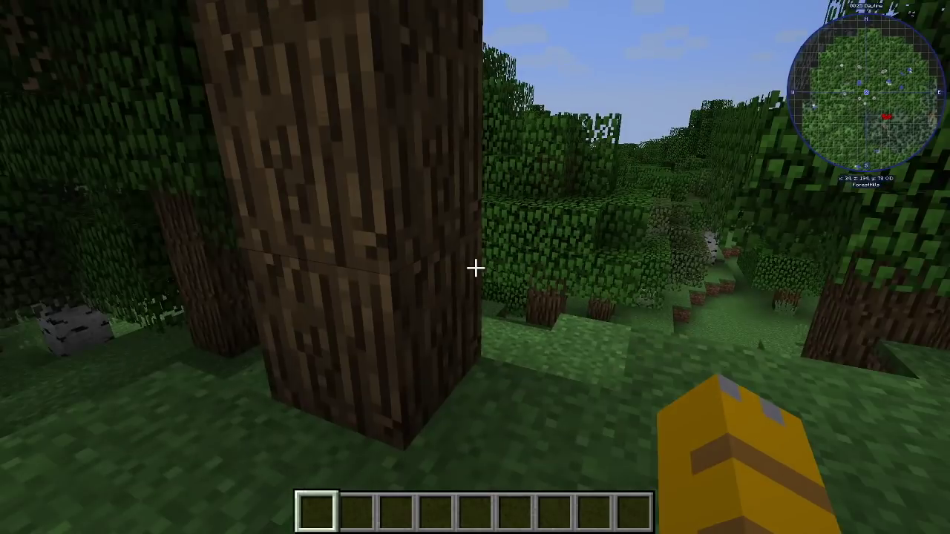
- Fly up above the canopy and across the forest so the minimap charts new terrain
key(w)
key(space)
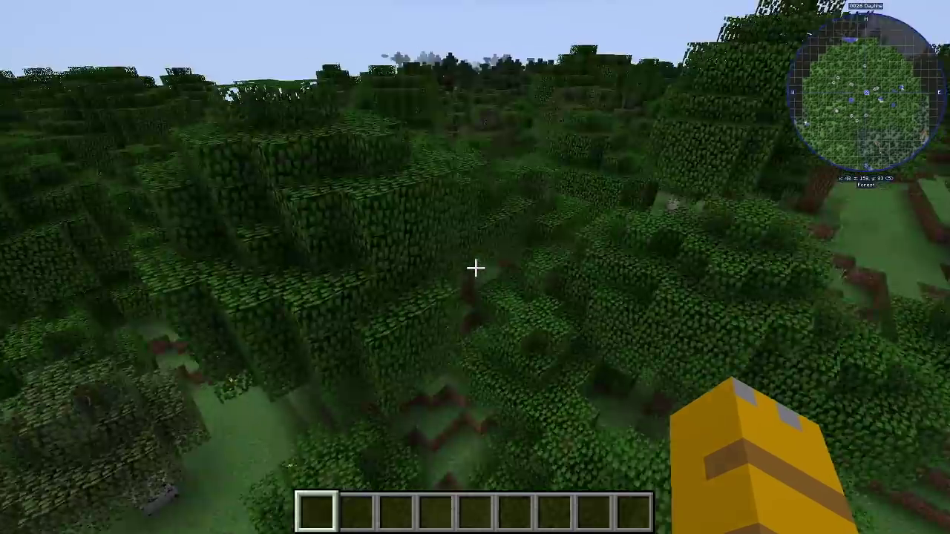
key(w)
key(w)
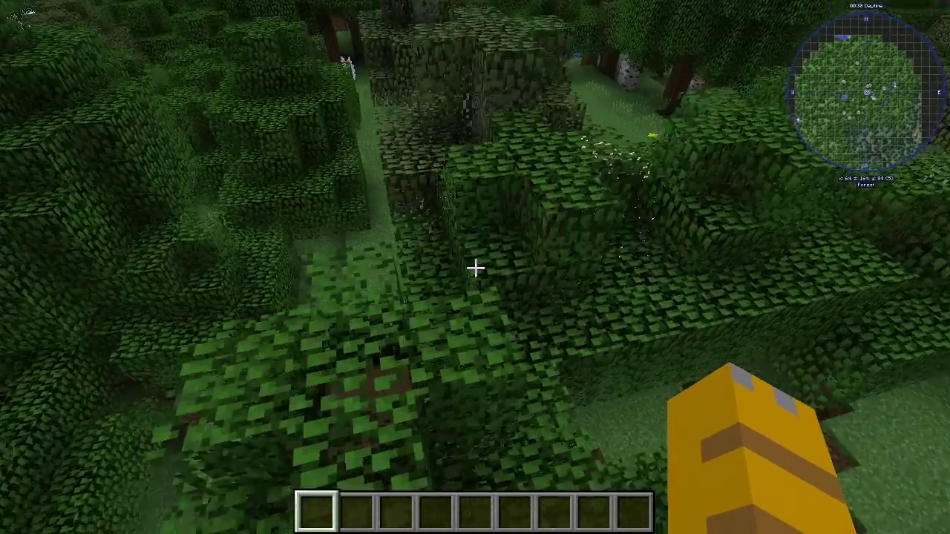
key(w)
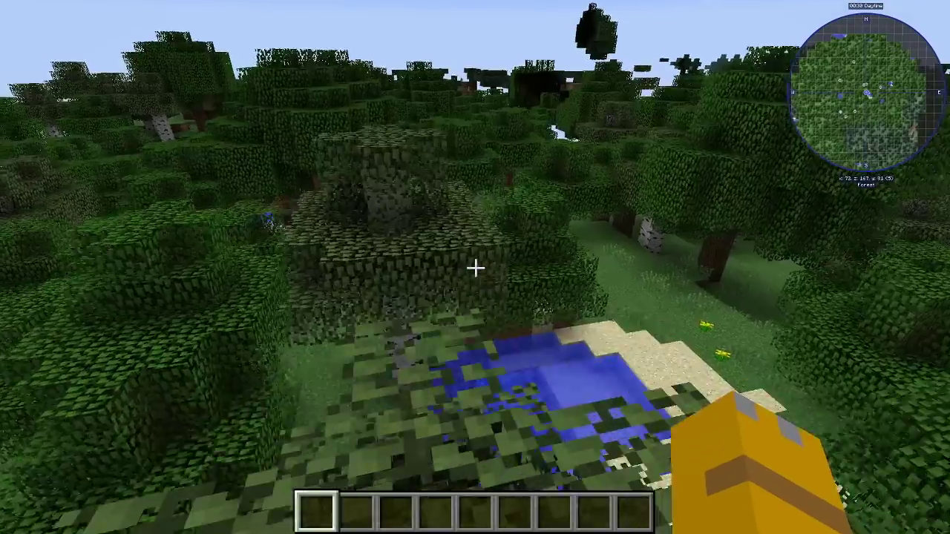
key(w)
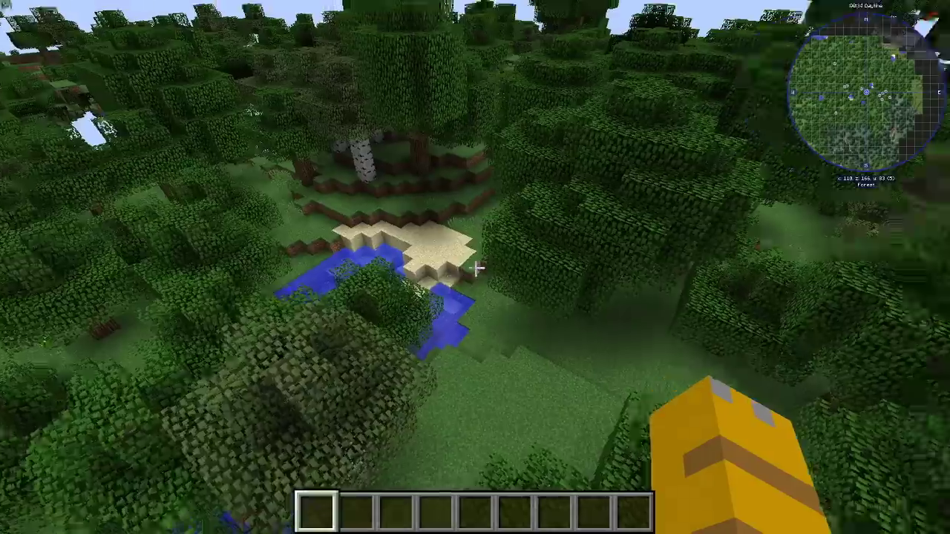
key(w)
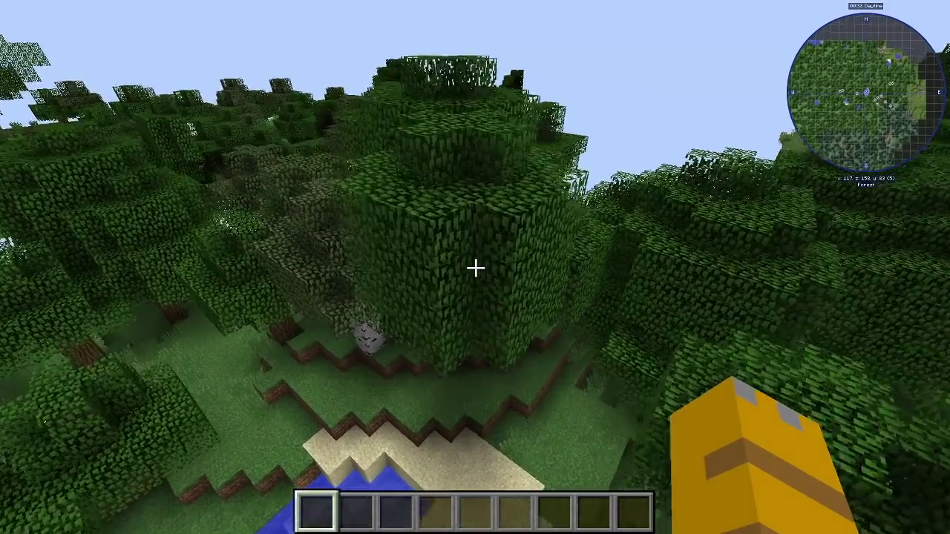